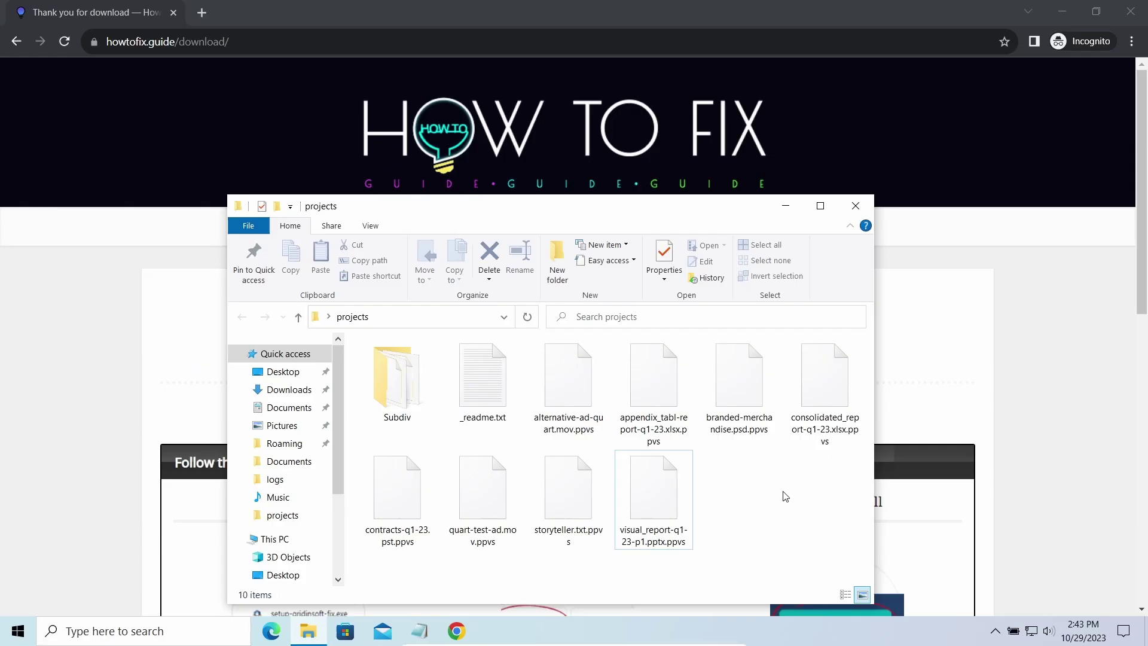
Step: View the _readme.txt ransom note in Notepad, minimize it, and briefly select the four encrypted files
click(422, 630)
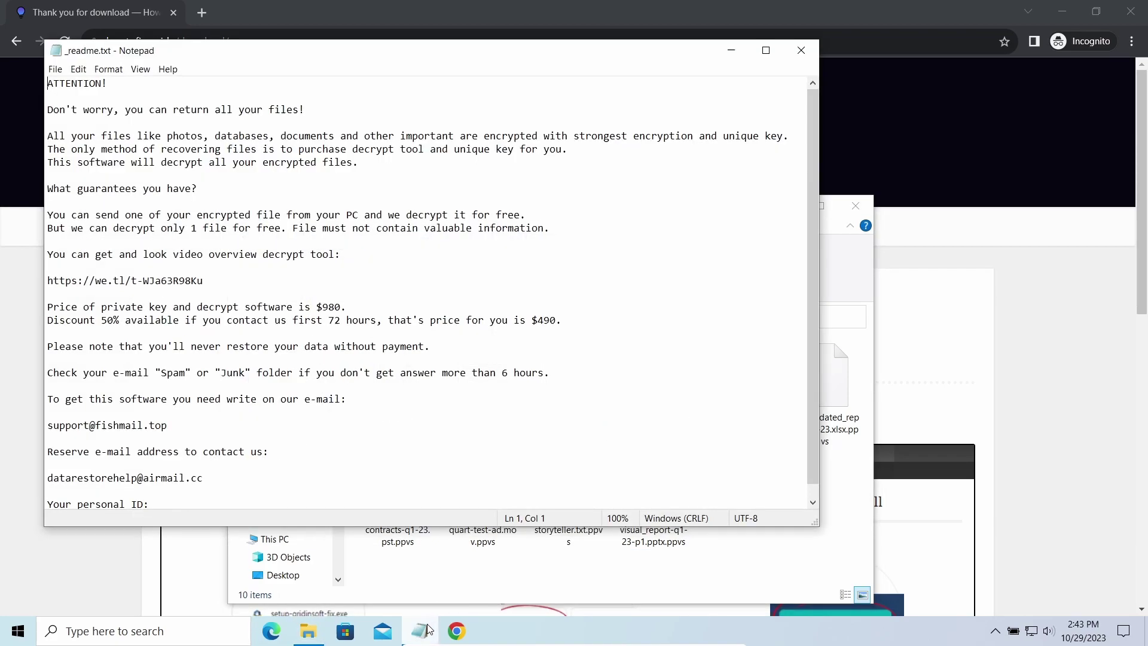
click(428, 629)
drag(397, 585, 759, 482)
click(844, 471)
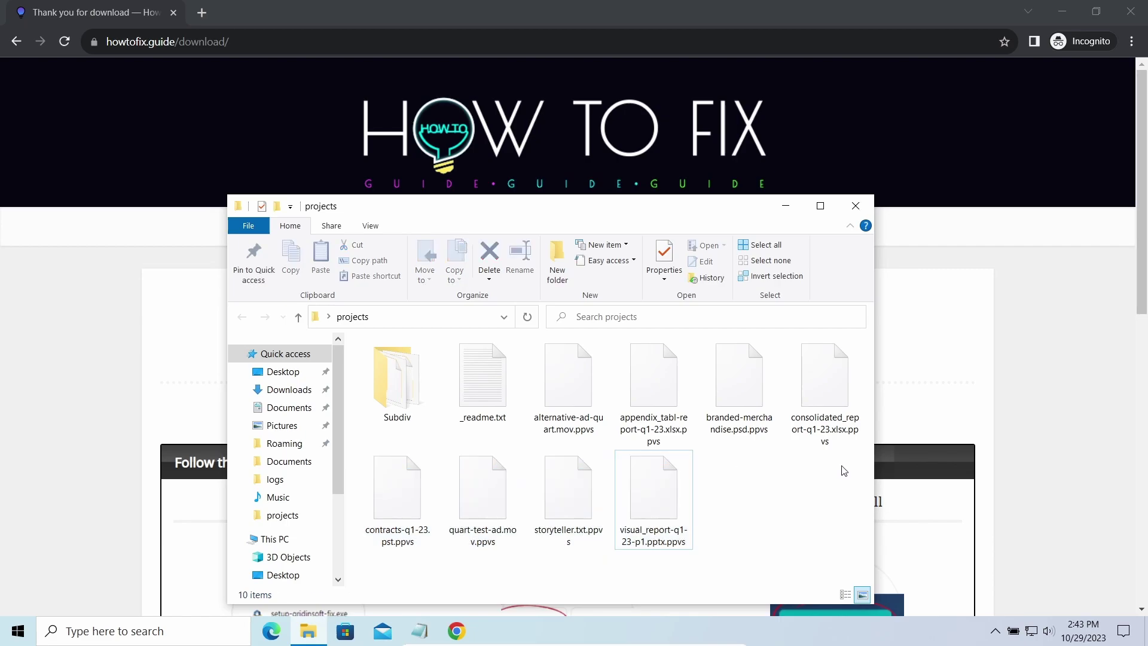
Step: Scroll the family:djvu results, noting samples scored 10 tagged with VIDAR, SMOKELOADER or AMADEY
click(967, 308)
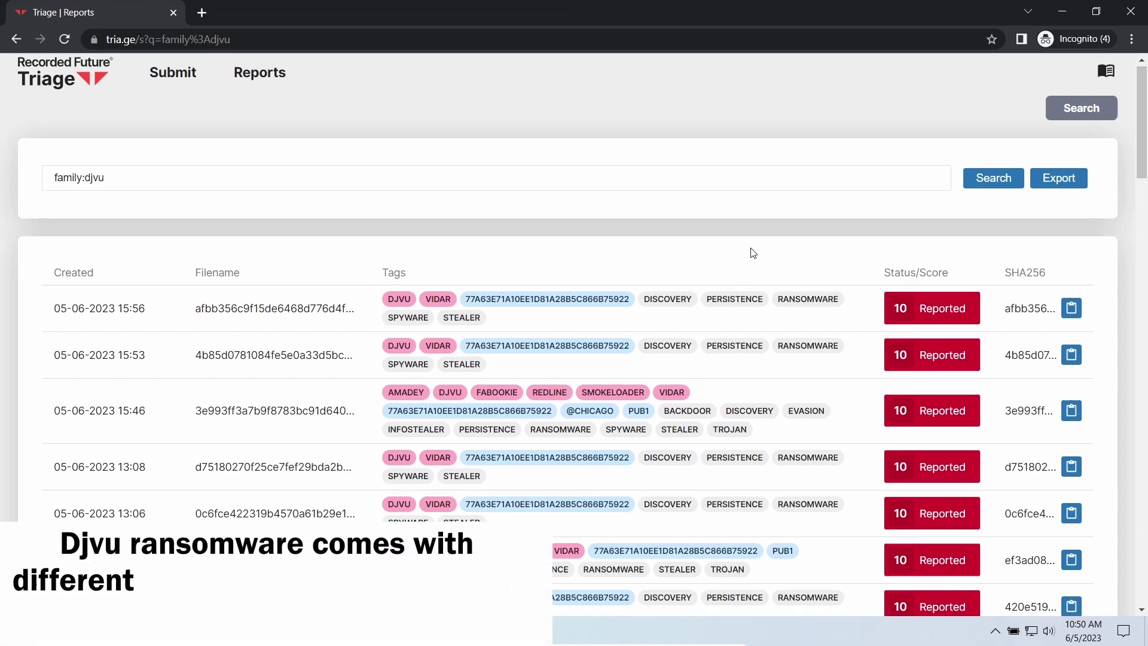
scroll(751, 251, down, 3)
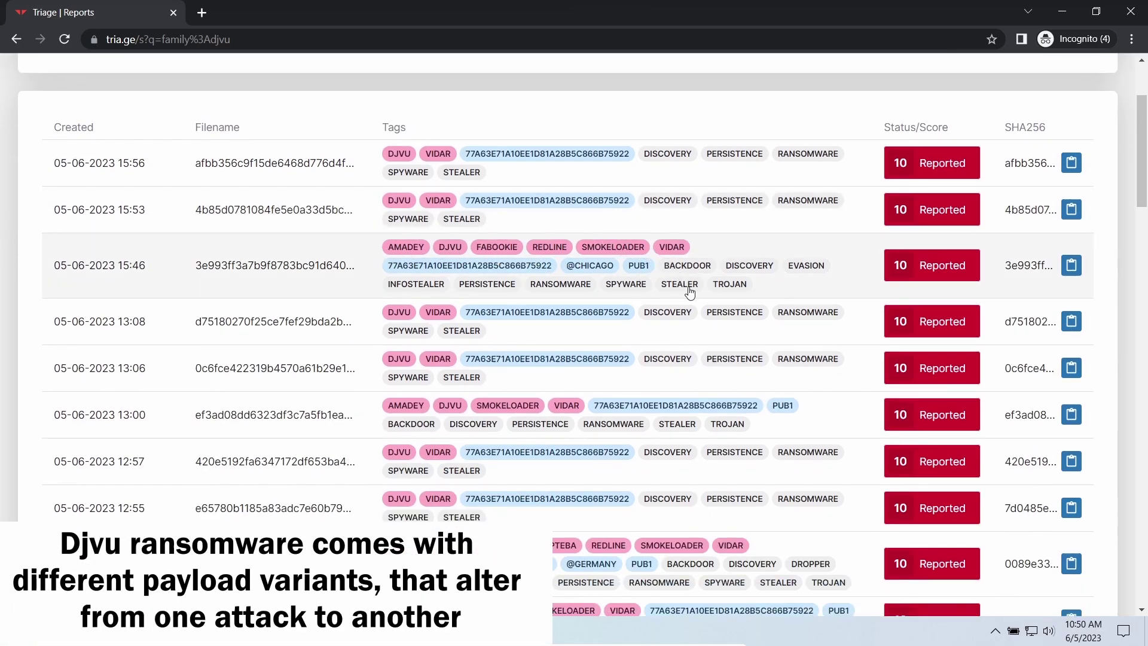
scroll(688, 292, down, 3)
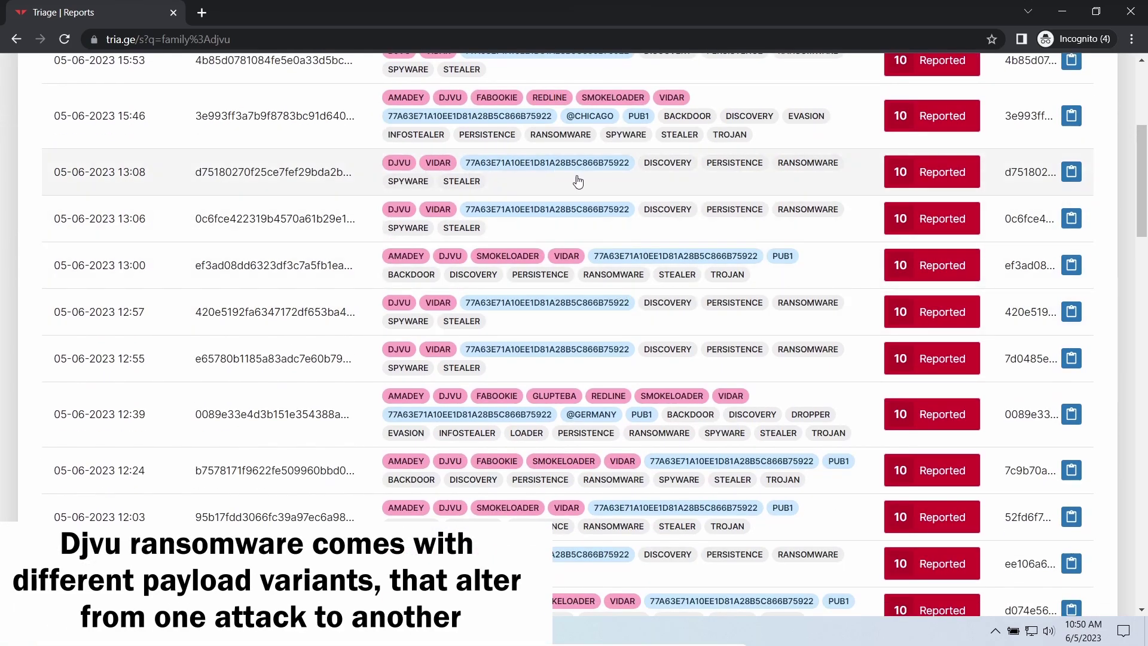
scroll(565, 268, down, 5)
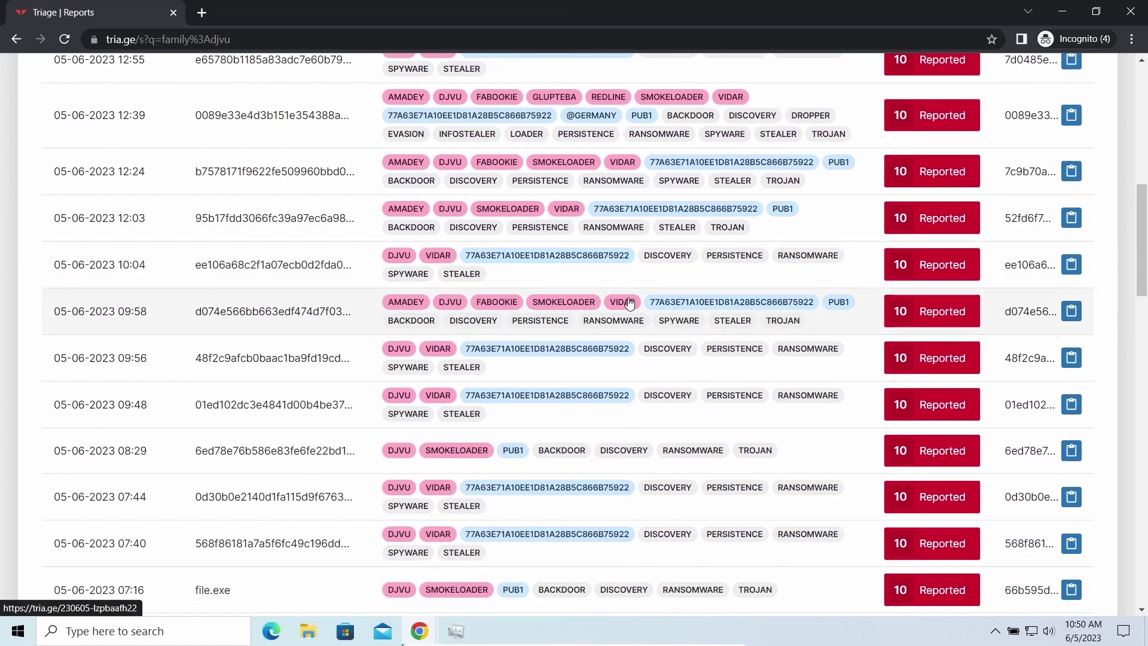
scroll(782, 371, down, 5)
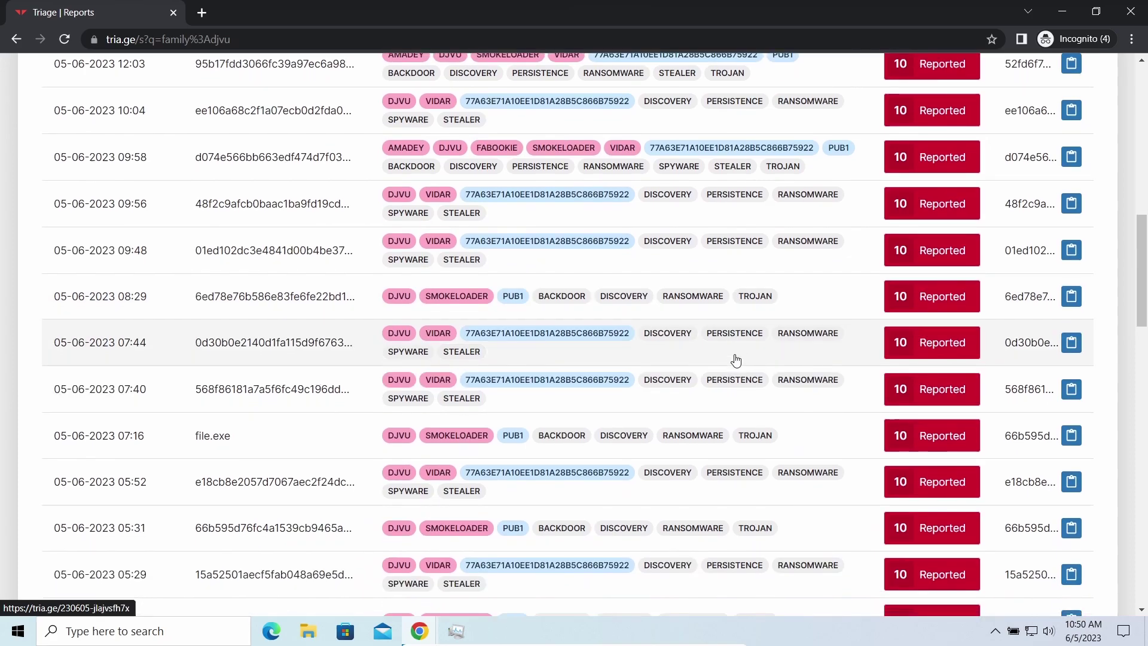
scroll(731, 359, down, 4)
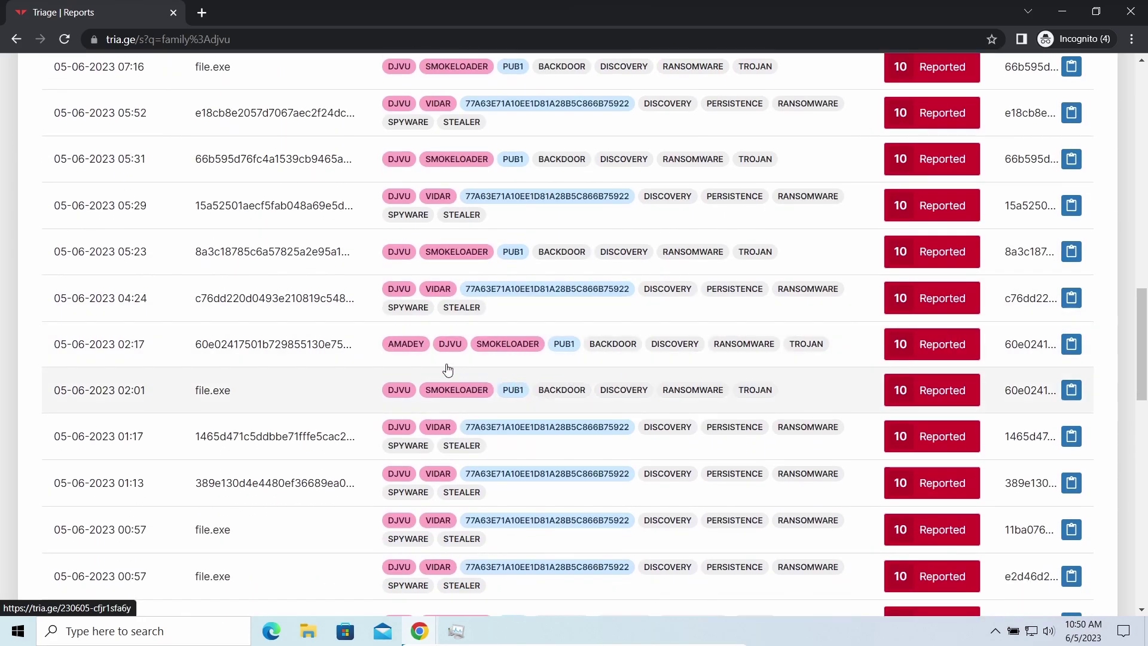
scroll(579, 357, down, 6)
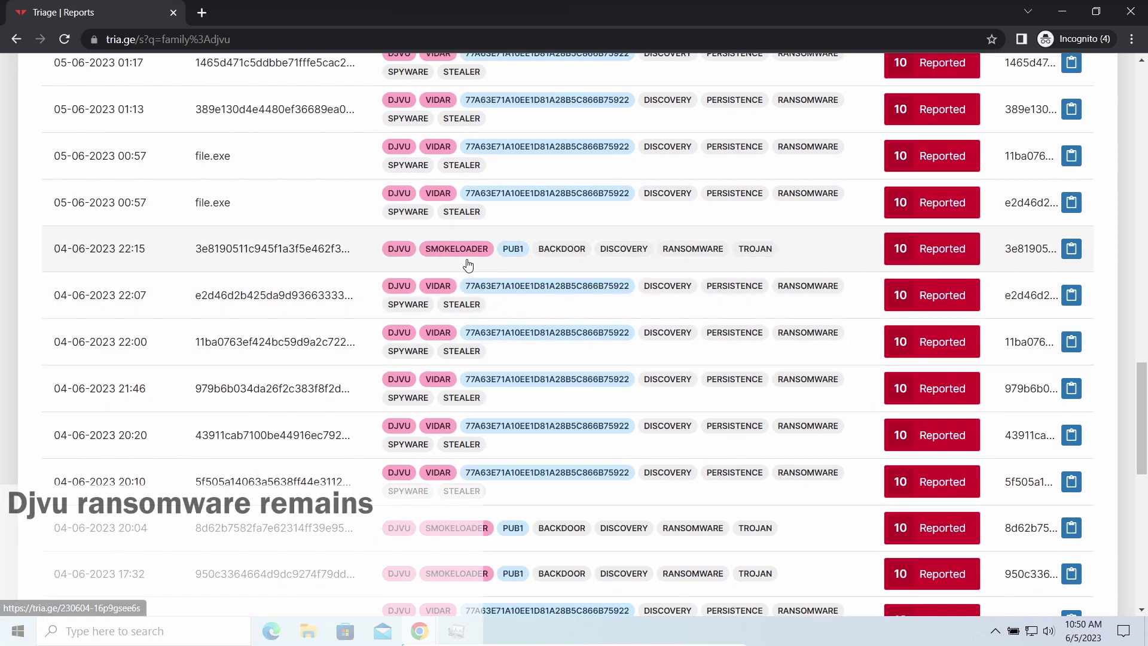
scroll(351, 236, up, 8)
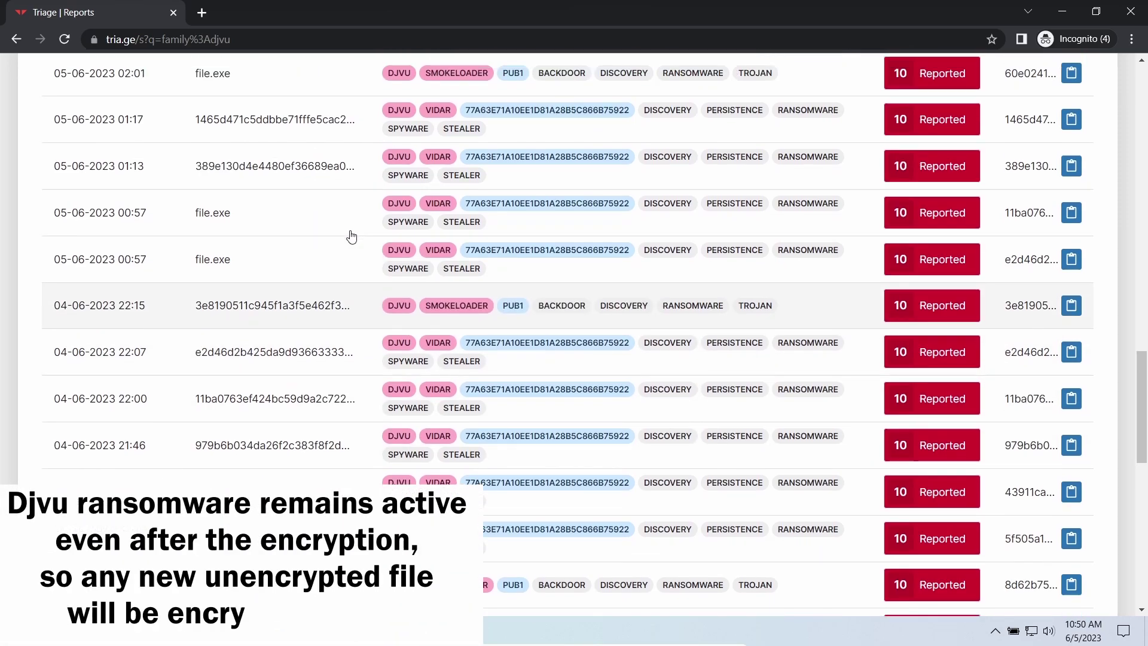
scroll(351, 237, up, 8)
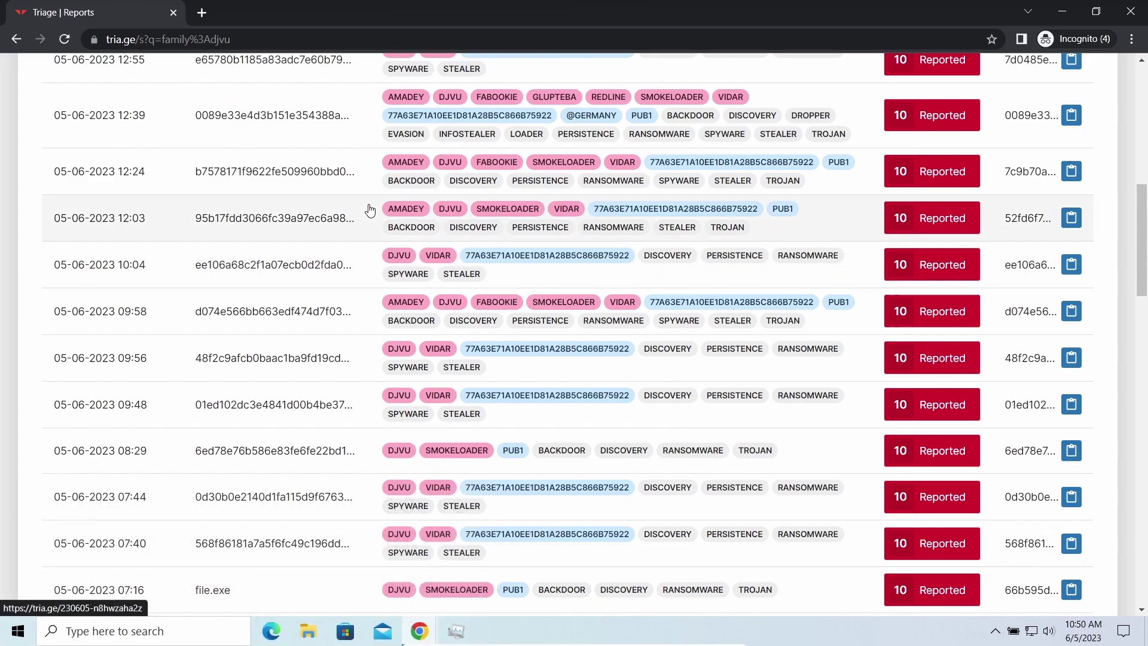
click(369, 135)
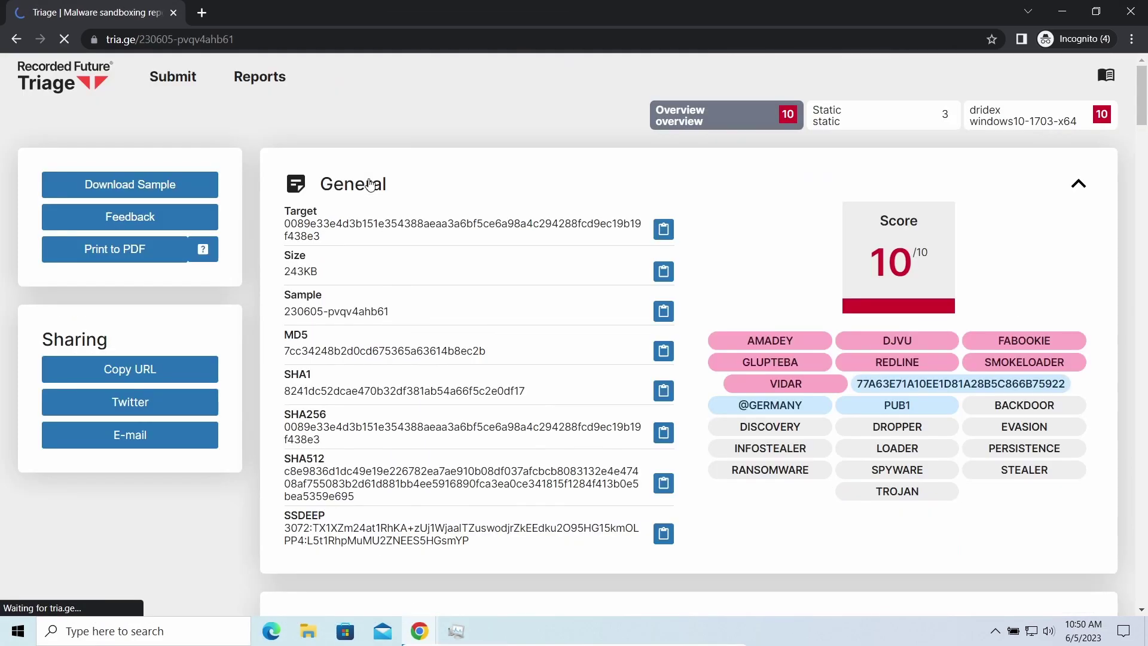
scroll(667, 191, down, 20)
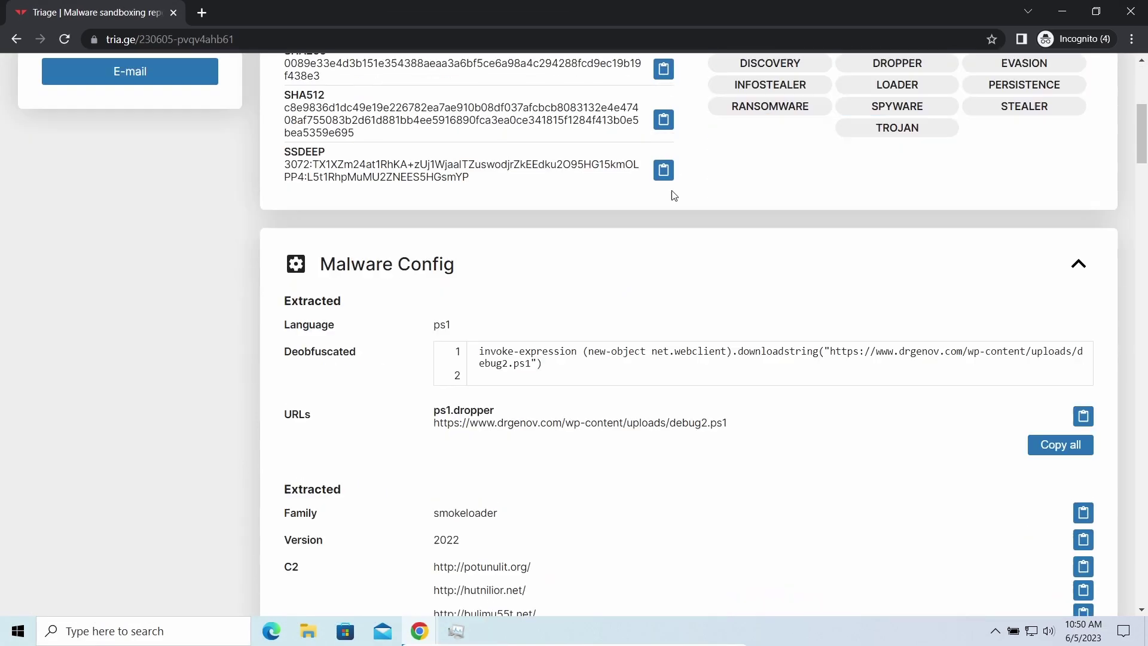
scroll(630, 203, down, 8)
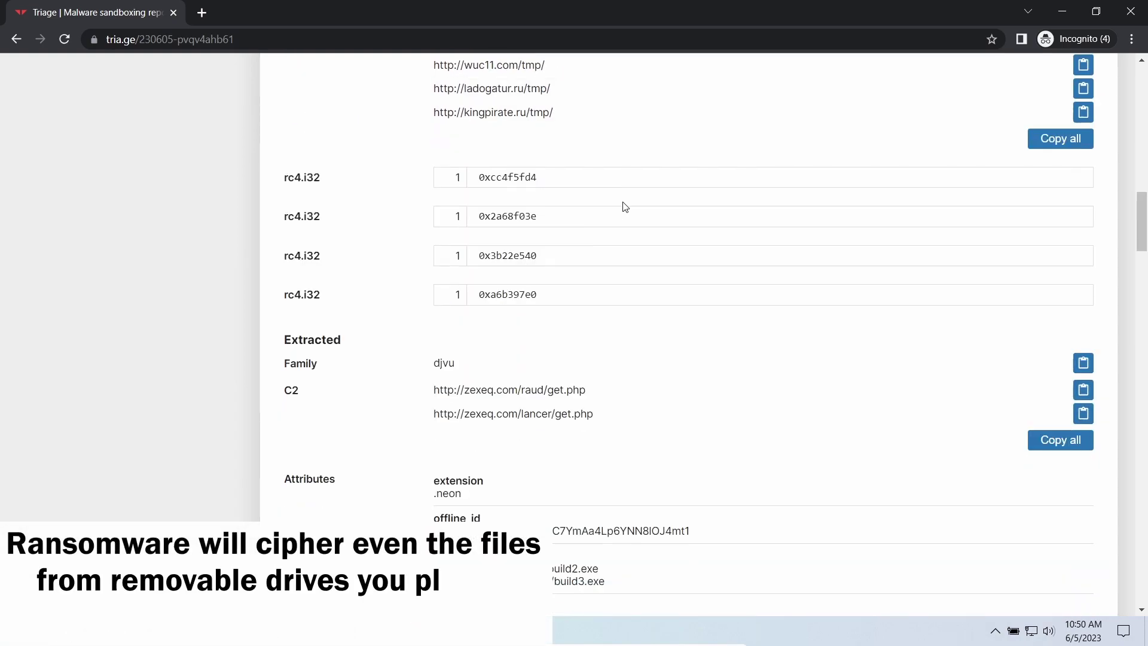
drag(433, 214, 469, 219)
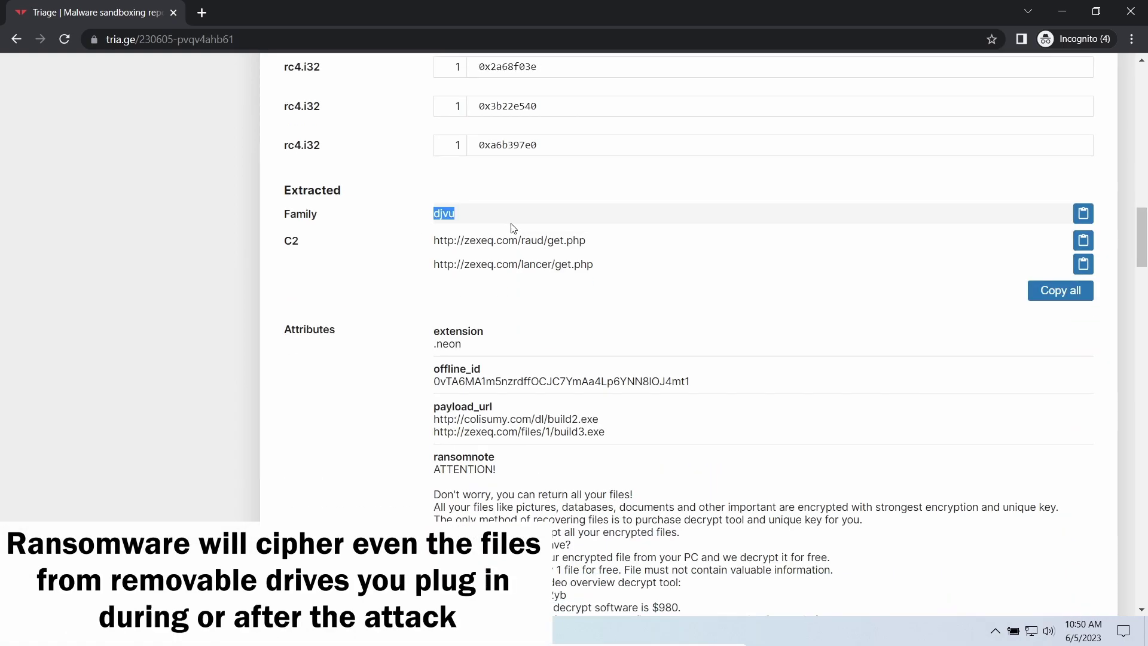
Step: Review the extracted config and ransom note, then highlight both djvu C2 URLs
scroll(445, 272, down, 9)
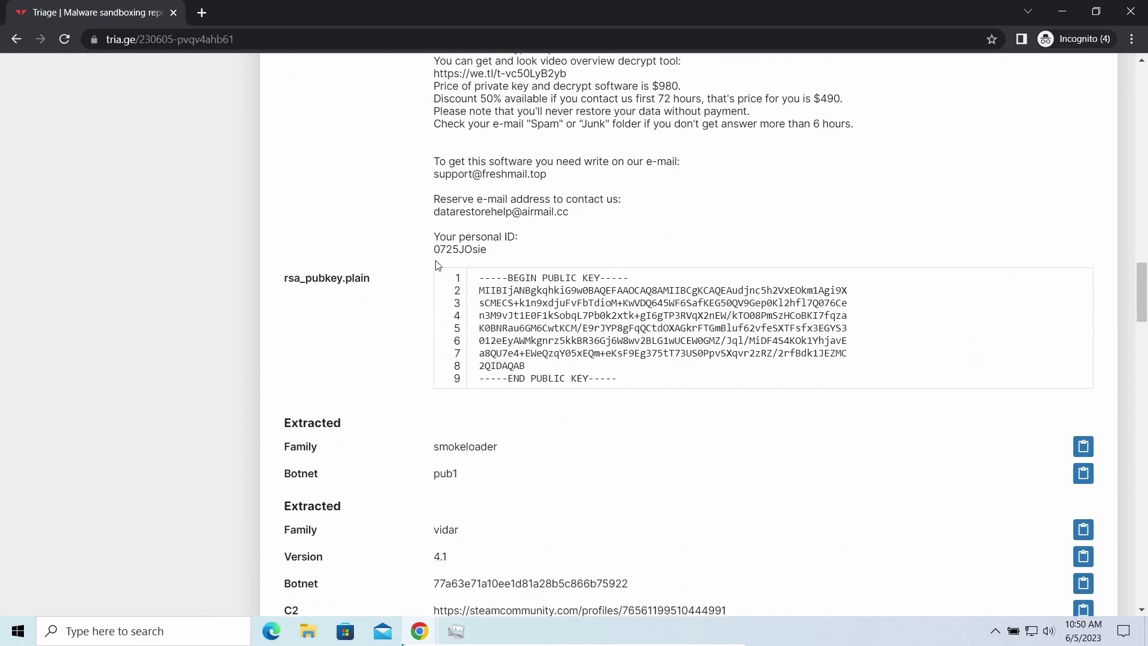
scroll(438, 264, down, 4)
scroll(422, 260, up, 3)
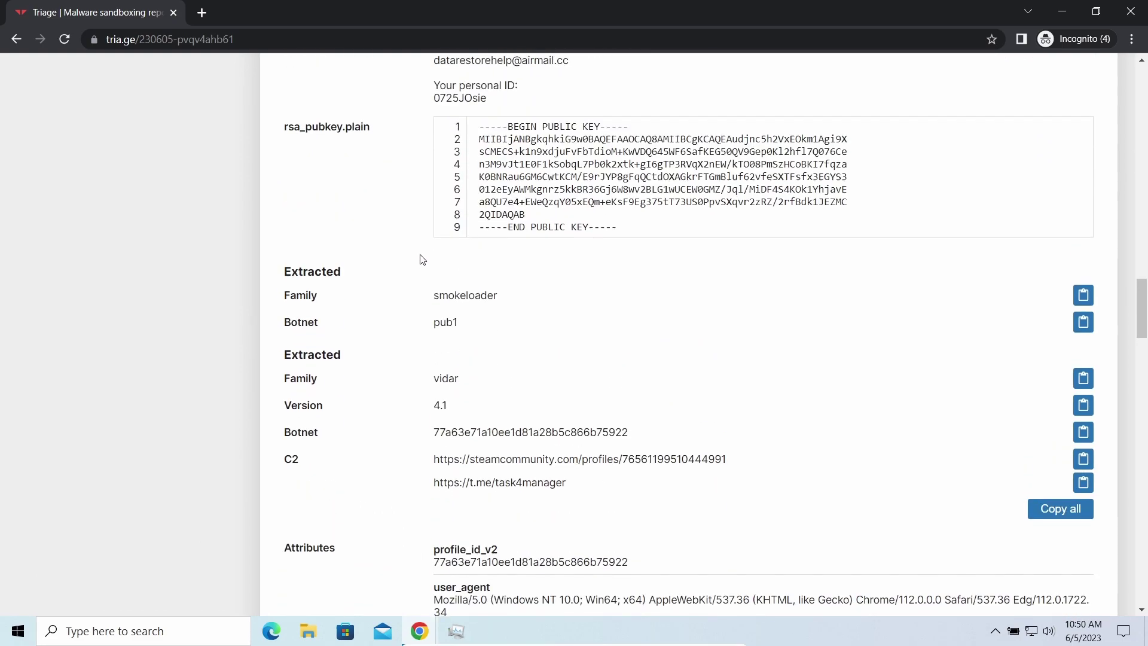
scroll(420, 258, up, 5)
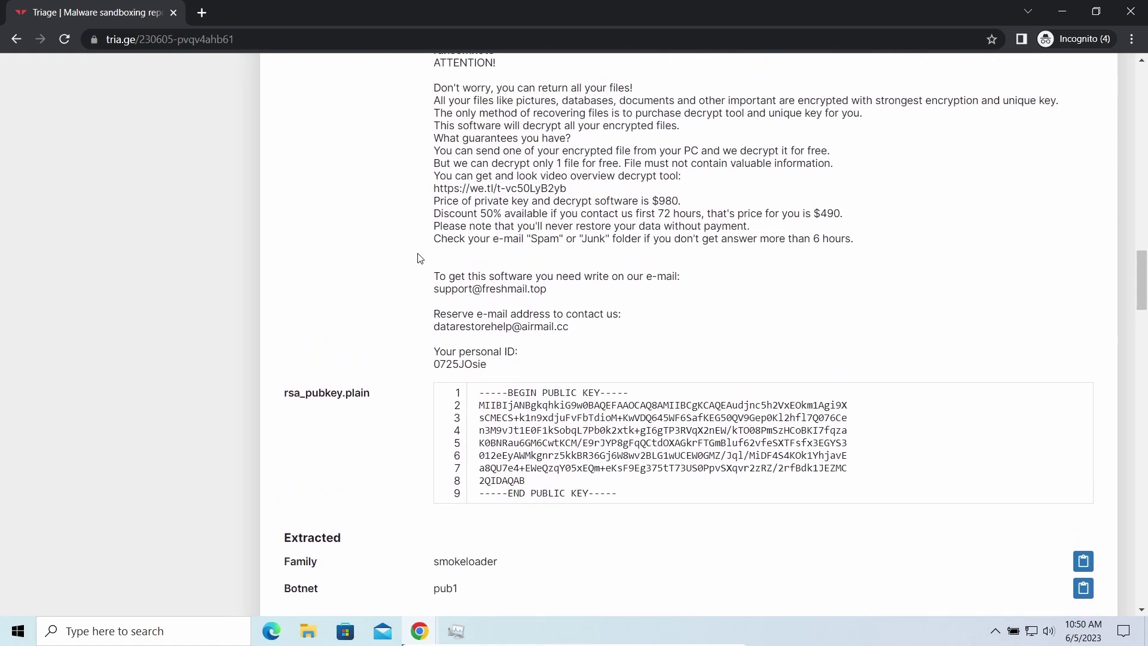
scroll(419, 258, up, 4)
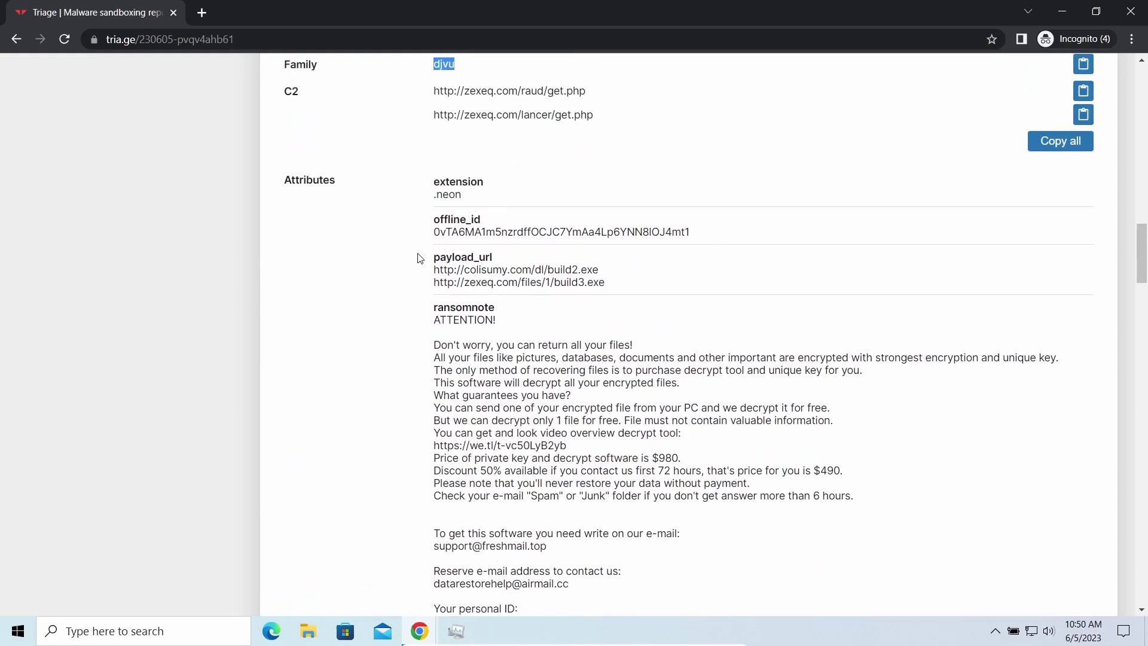
drag(420, 162, 621, 192)
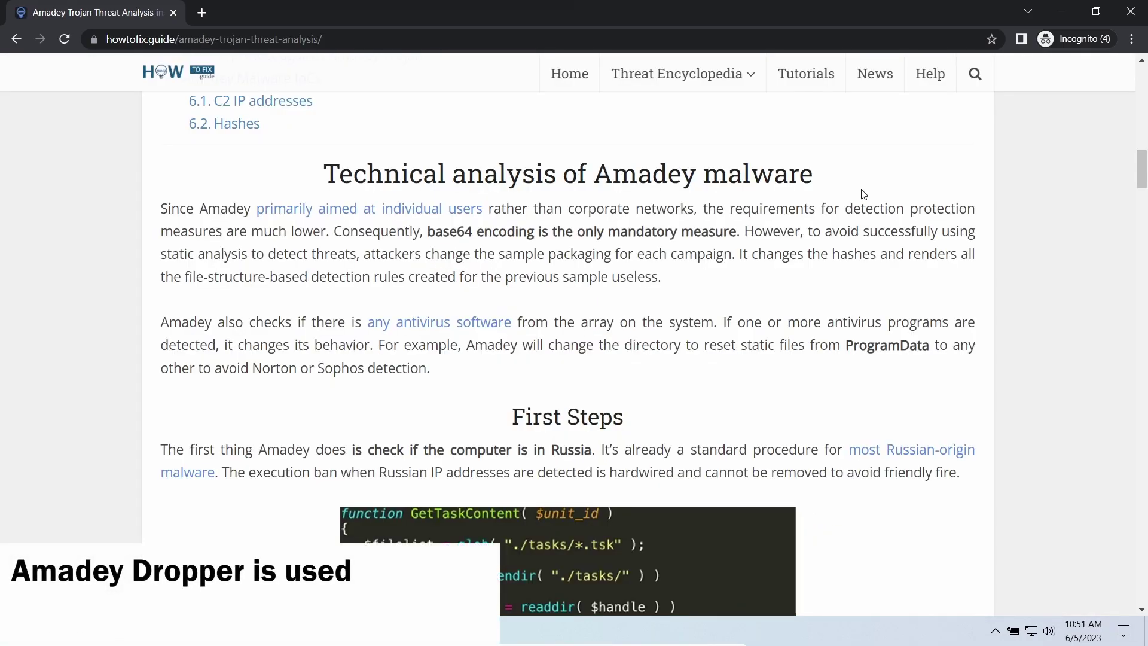
Step: Read the Amadey First Steps and C2 POST request passages, highlighting each in turn
scroll(861, 194, down, 1)
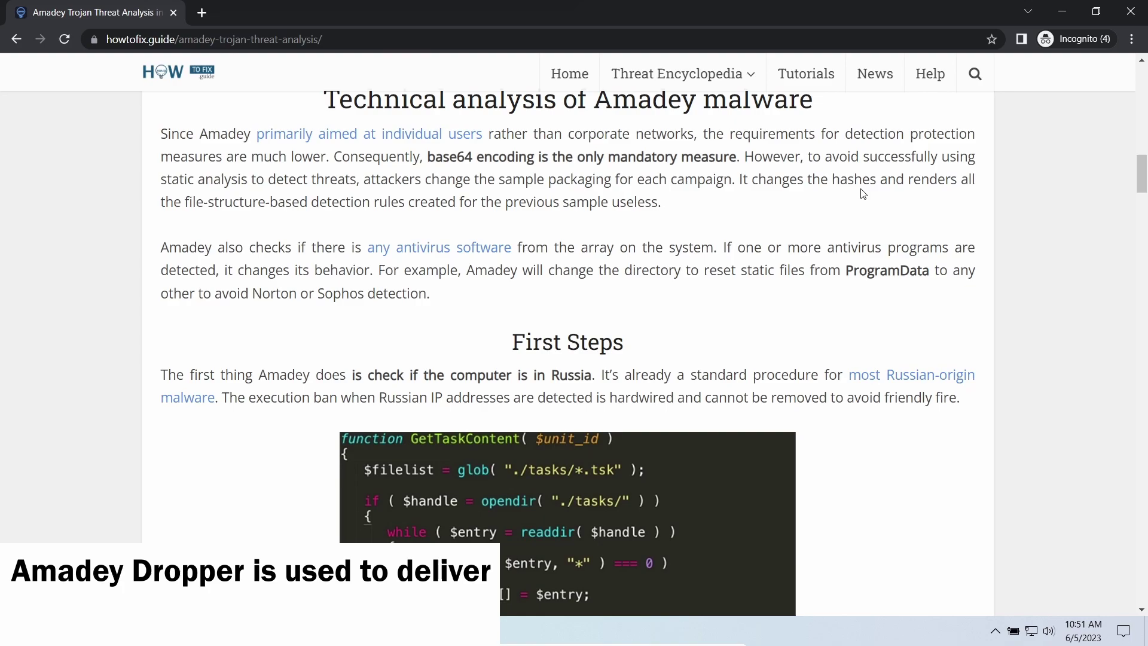
scroll(551, 366, down, 2)
drag(352, 225, 576, 225)
click(573, 241)
scroll(299, 266, down, 8)
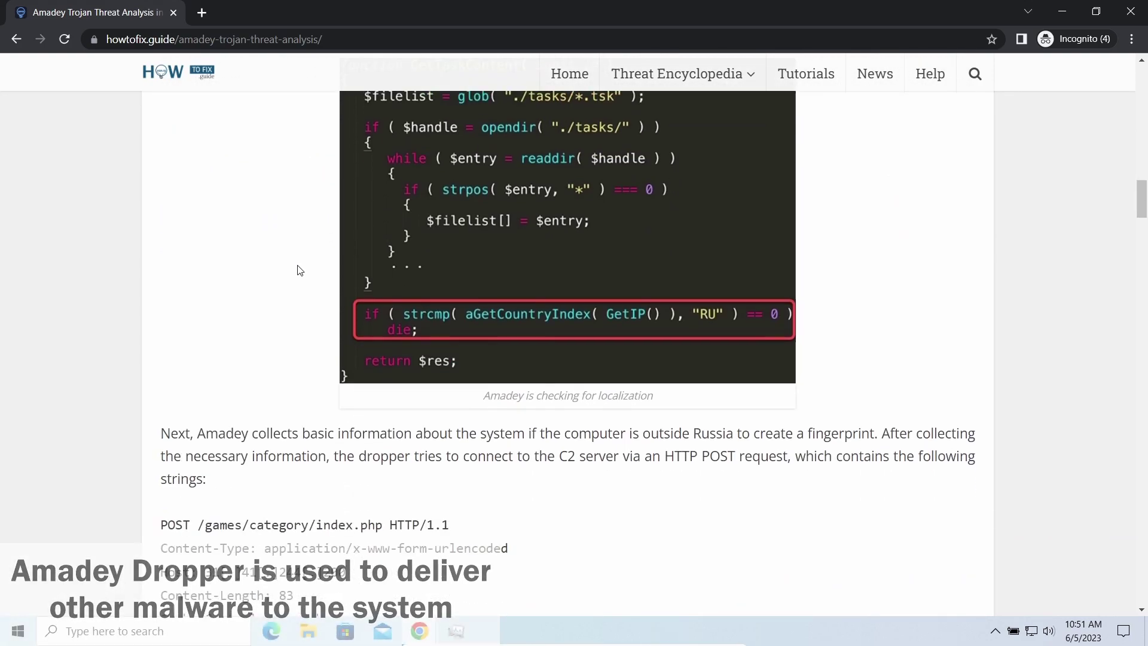
scroll(296, 272, down, 1)
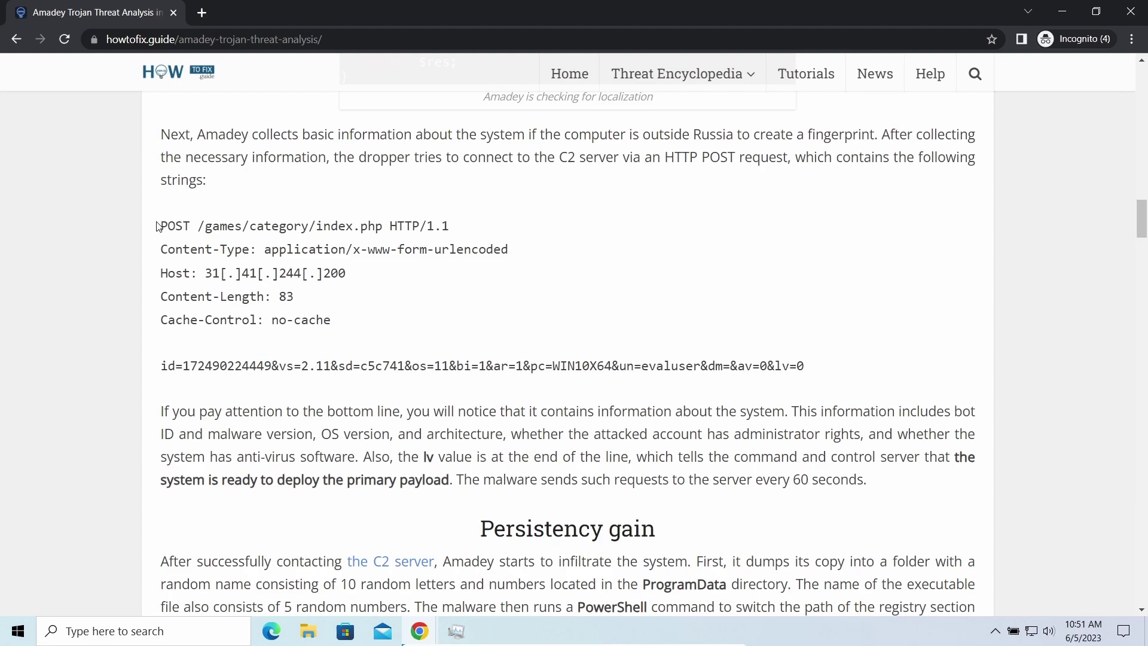
drag(158, 226, 464, 331)
click(361, 389)
Step: Scroll on and highlight the whole Malware Delivery paragraph
scroll(363, 393, down, 1)
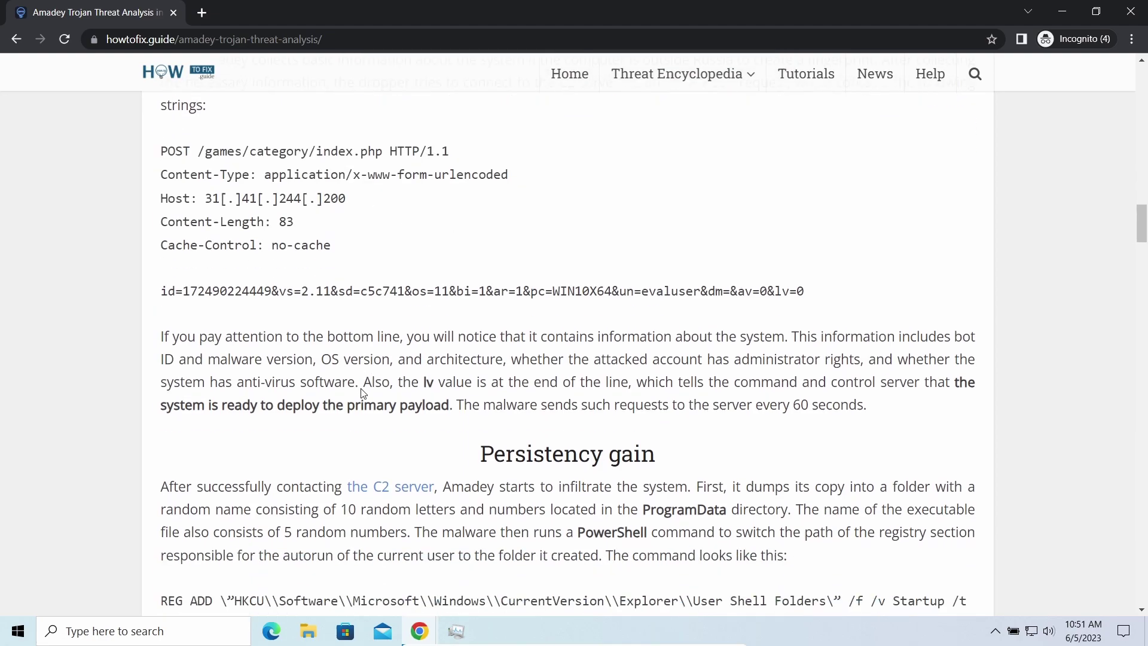
scroll(361, 392, down, 1)
scroll(295, 348, down, 6)
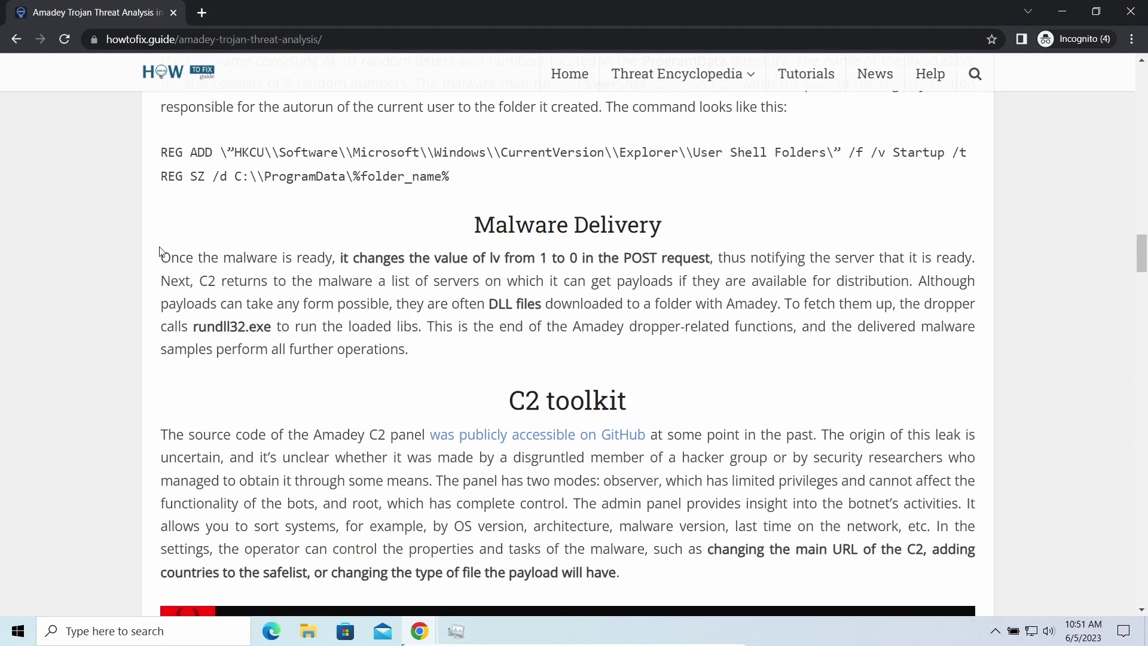
drag(326, 261, 669, 351)
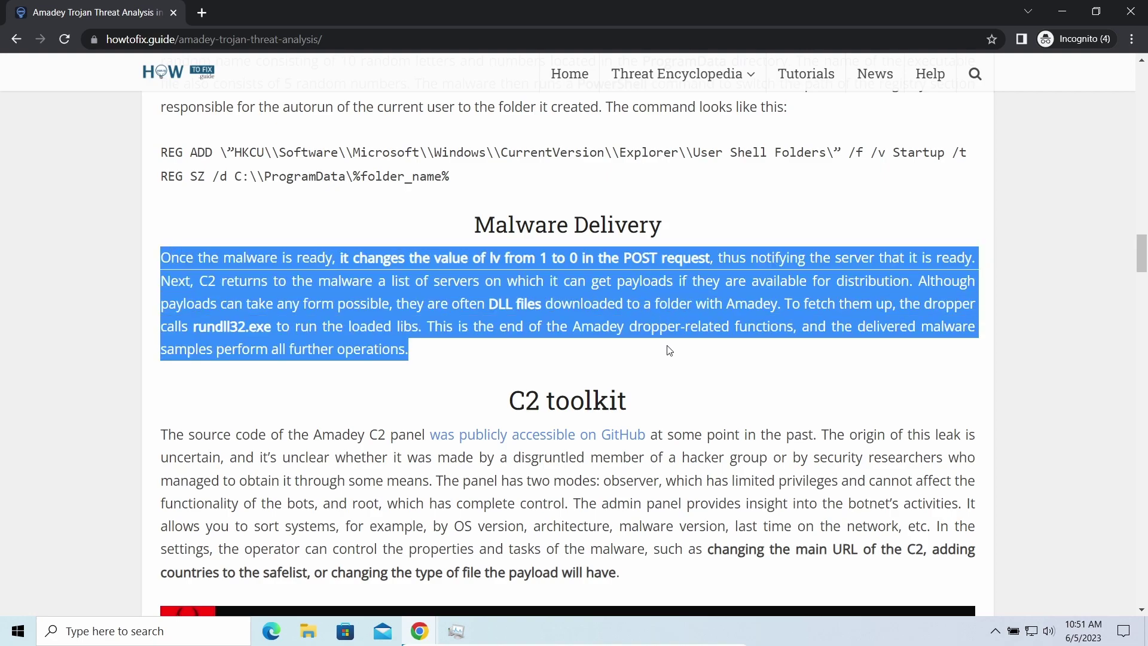
Step: Review the smokeloader report's C2 list, highlighting the first three URLs, then scroll back to the top
click(458, 458)
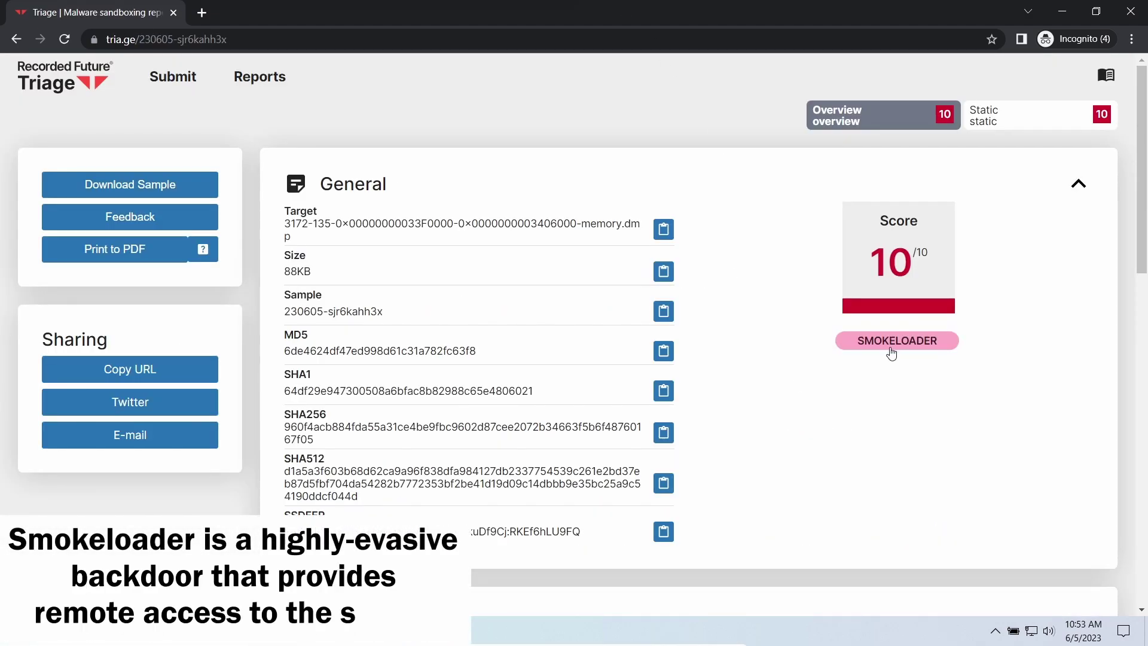
scroll(769, 380, down, 6)
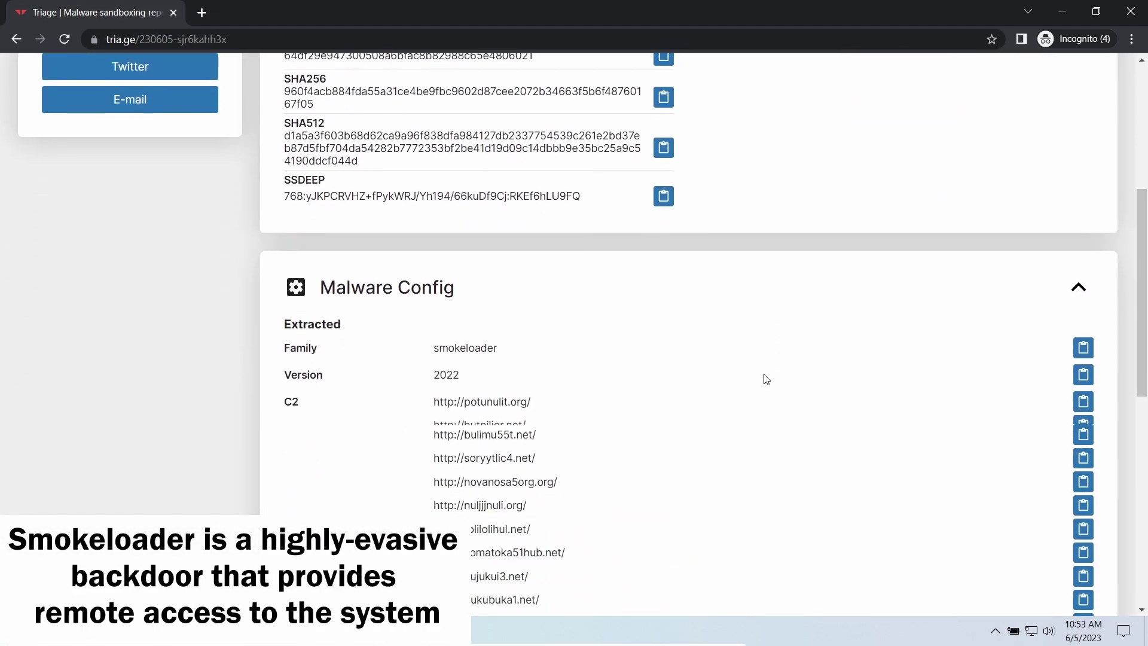
drag(433, 358, 566, 407)
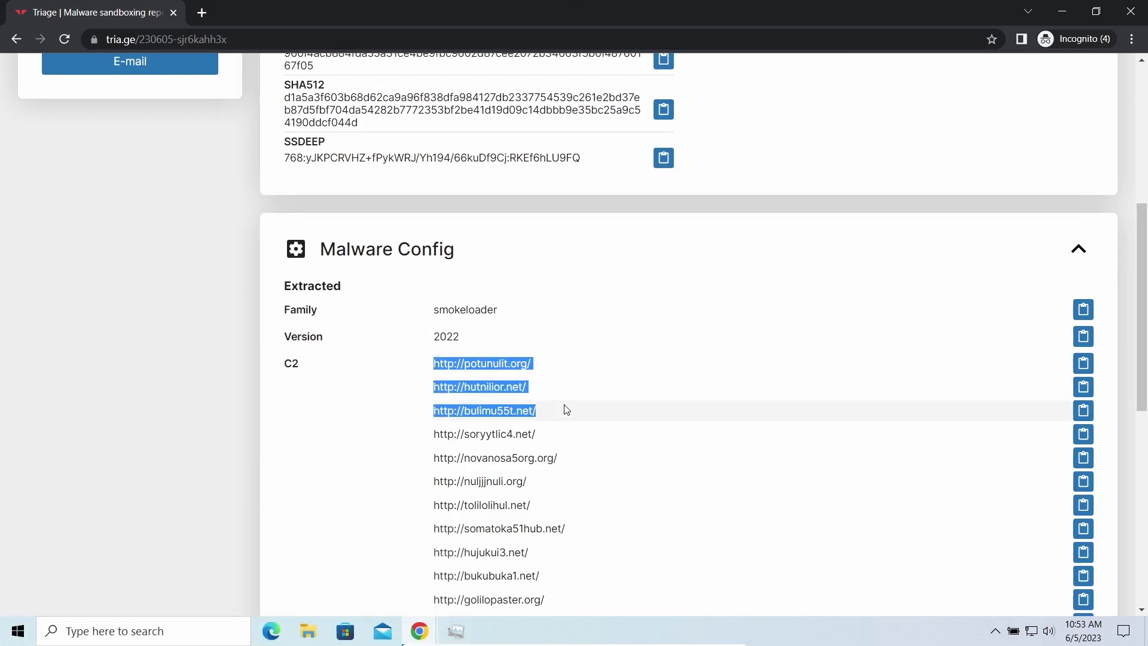
click(693, 339)
scroll(680, 390, down, 6)
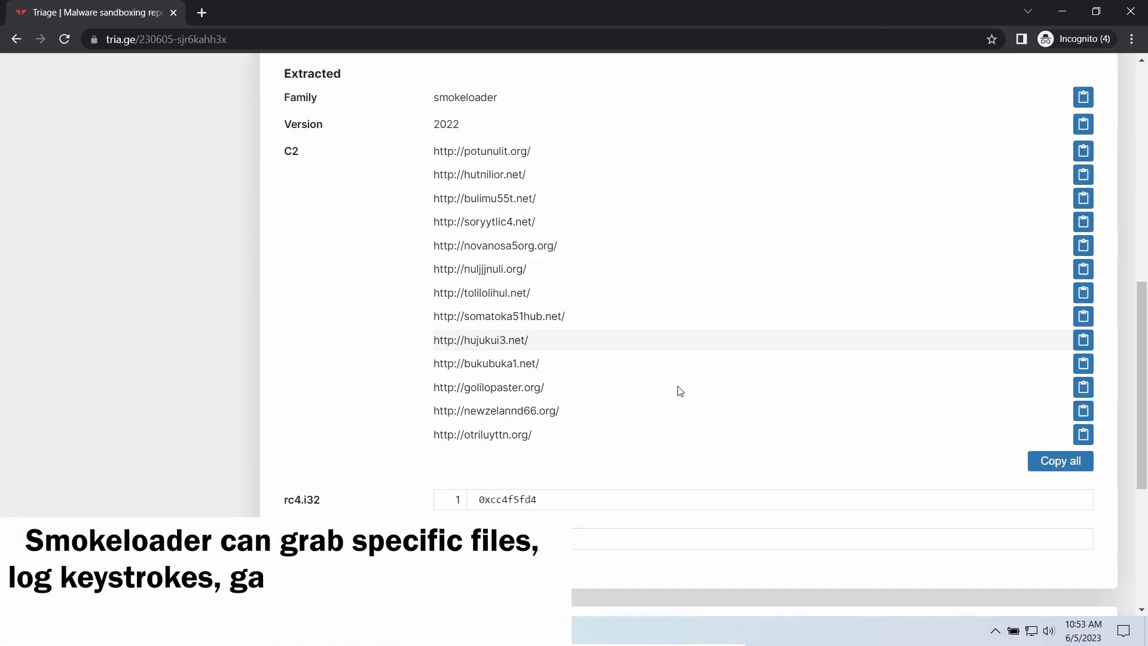
scroll(672, 390, down, 3)
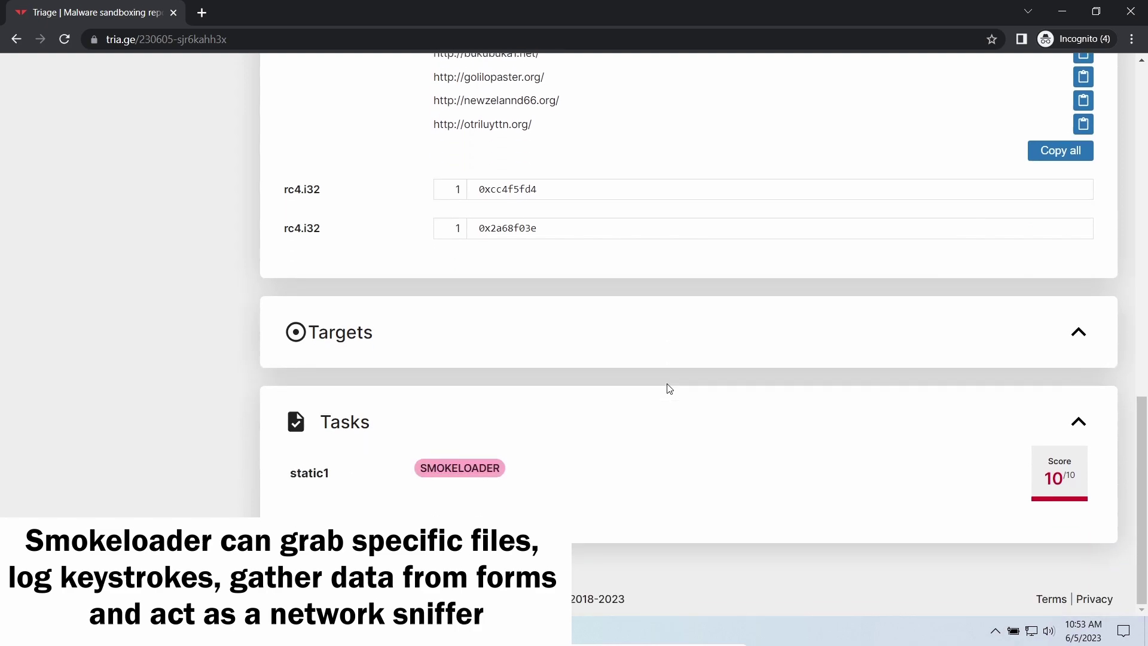
scroll(668, 388, up, 11)
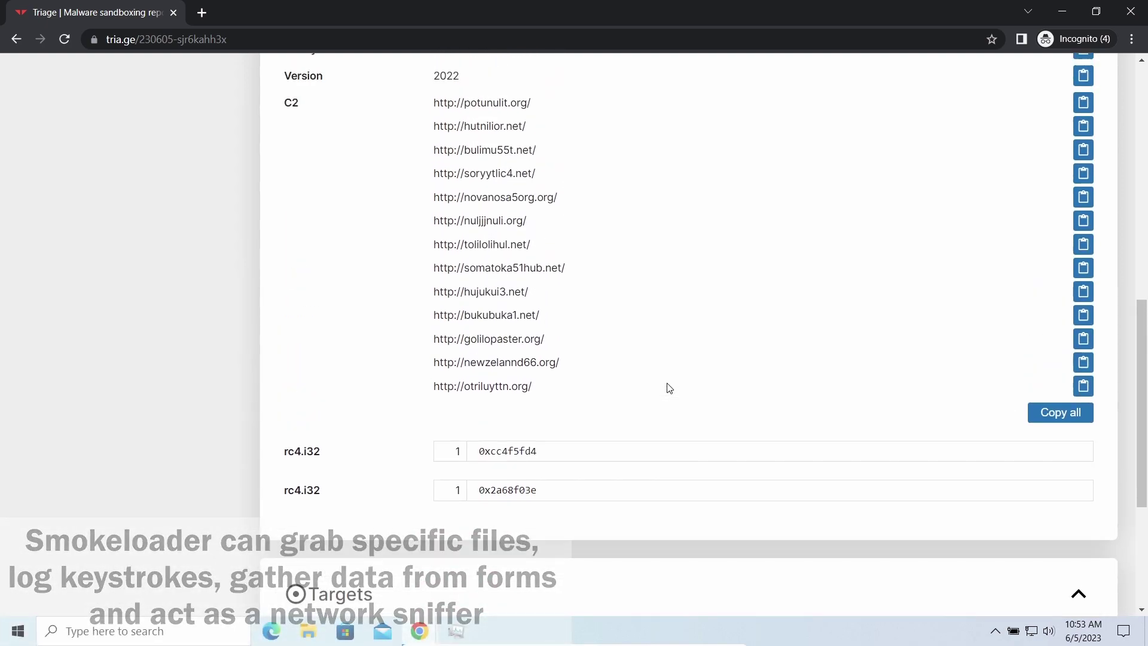
scroll(667, 388, up, 3)
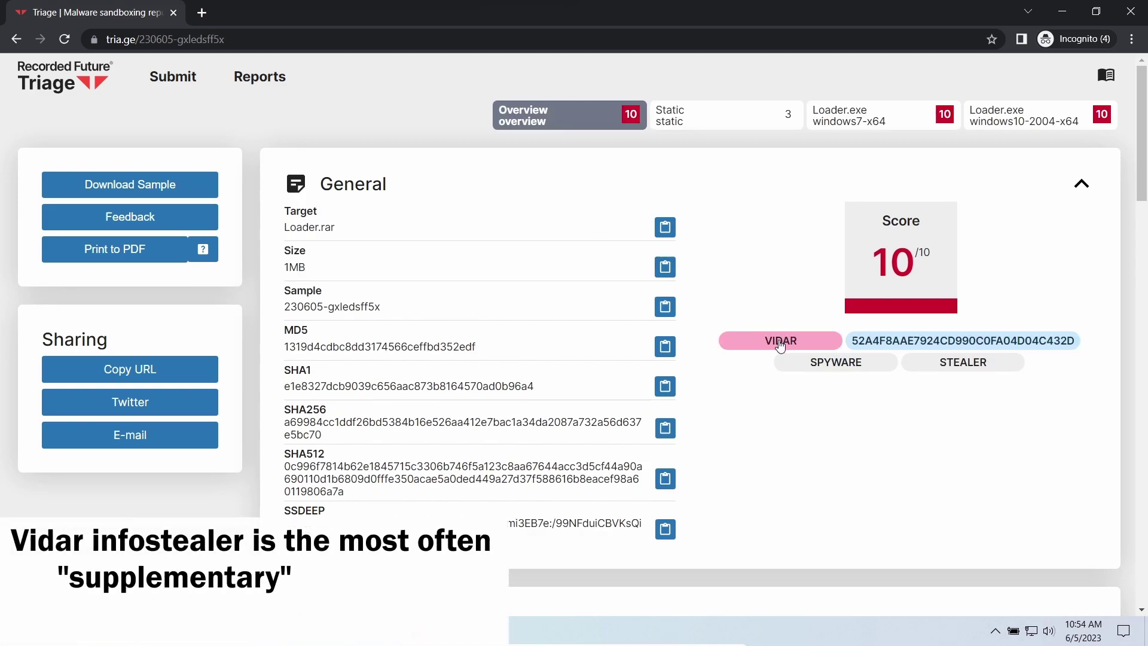
Step: Highlight the two Vidar C2 addresses in Loader.rar's config, then scroll through Targets to the MITRE ATT&CK Matrix
scroll(727, 422, down, 5)
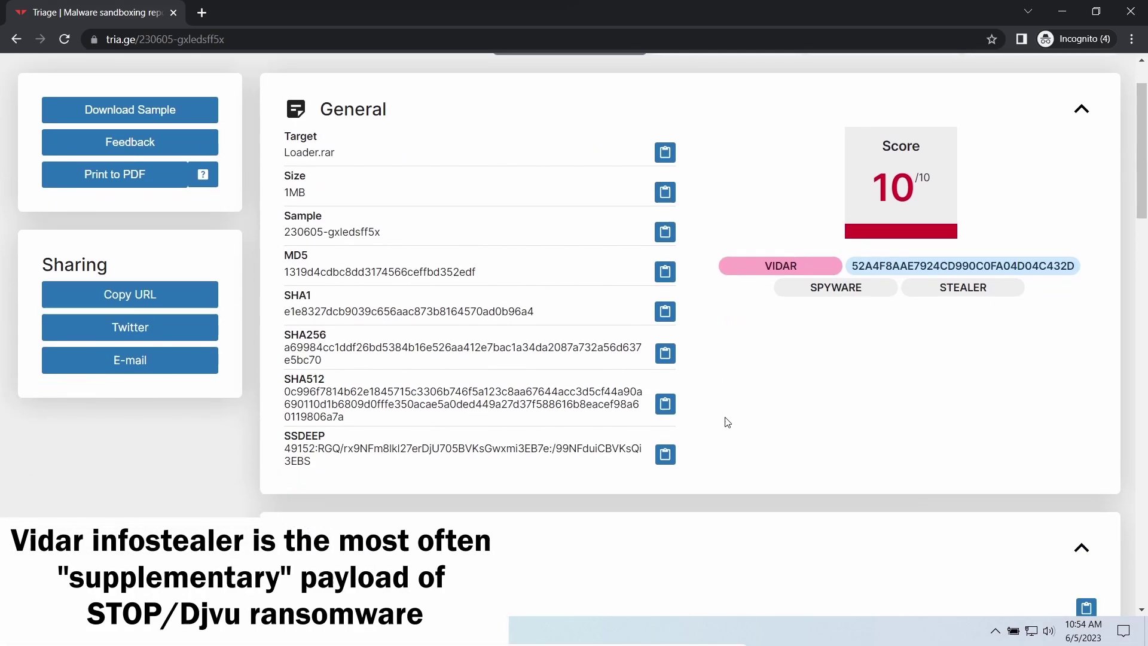
scroll(719, 418, down, 3)
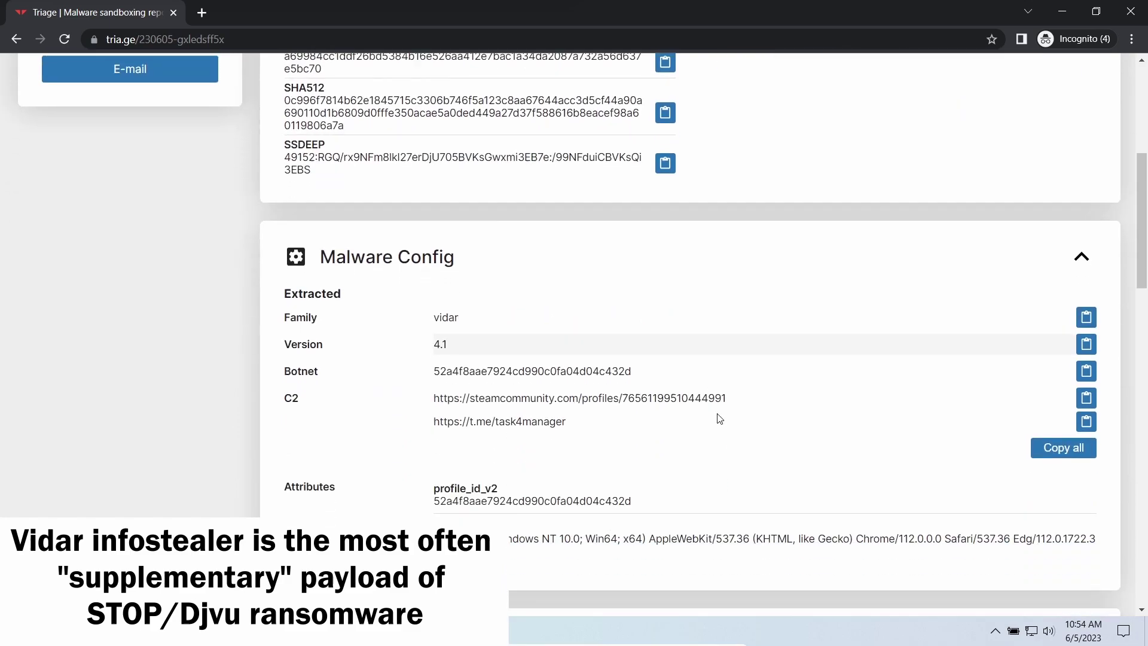
drag(428, 317, 602, 341)
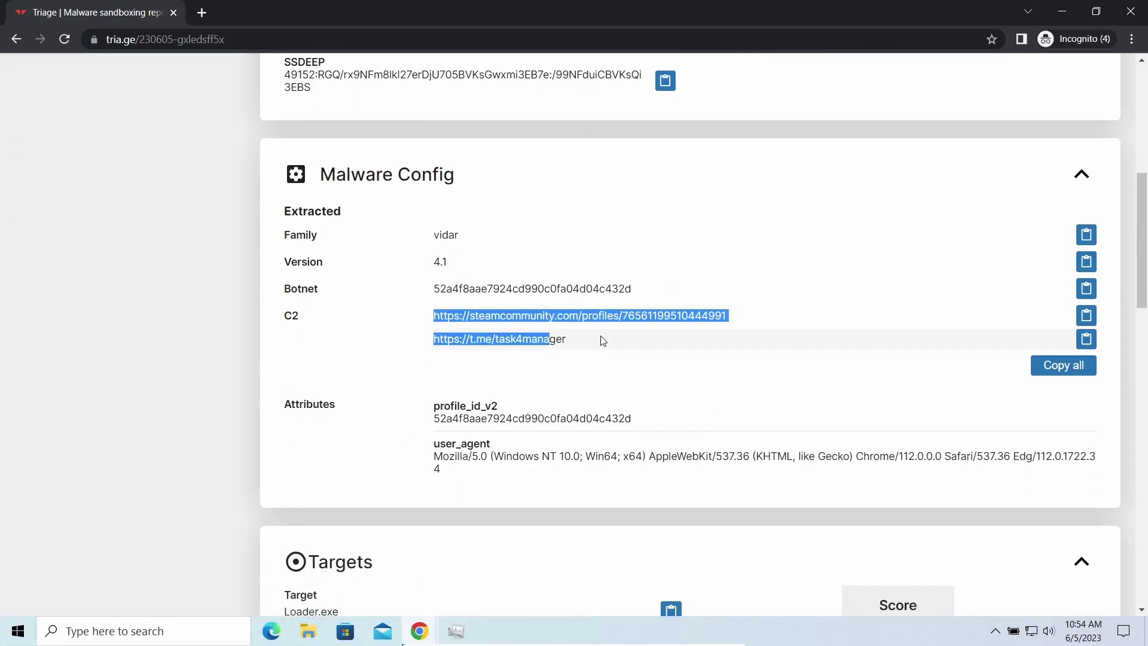
click(625, 370)
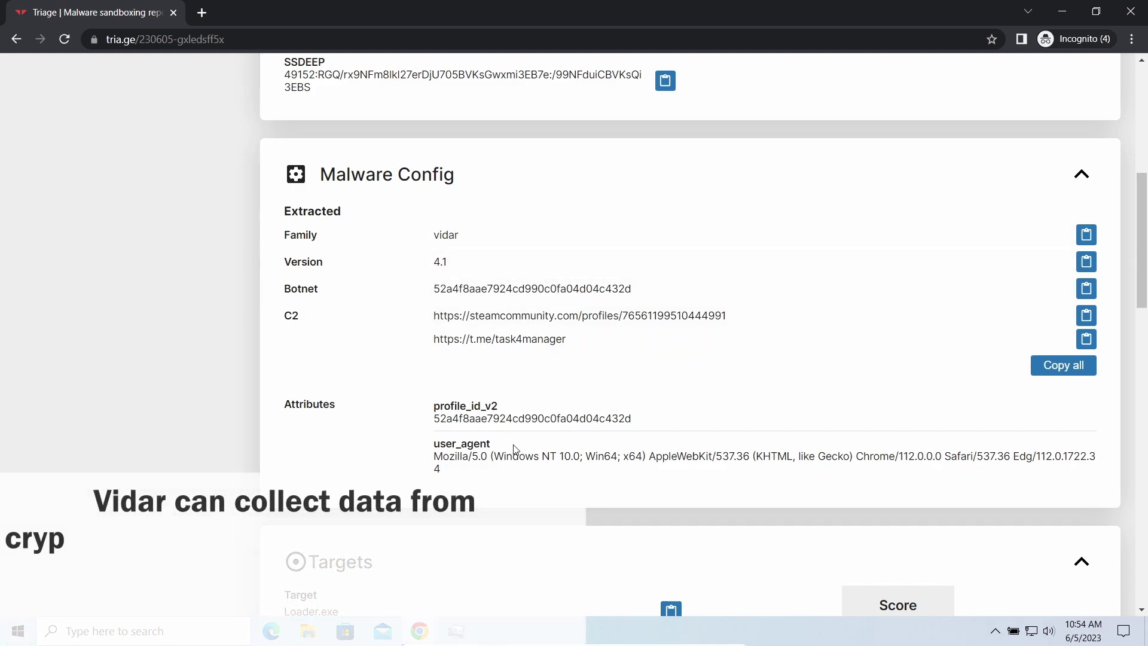
scroll(625, 438, down, 1)
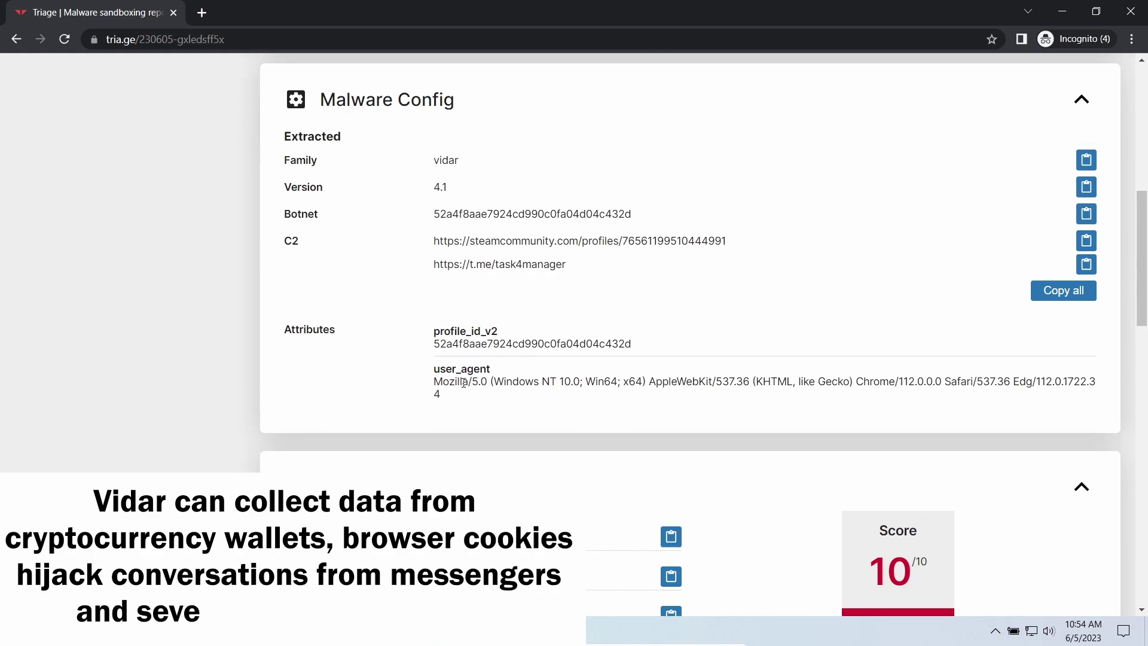
scroll(601, 422, down, 5)
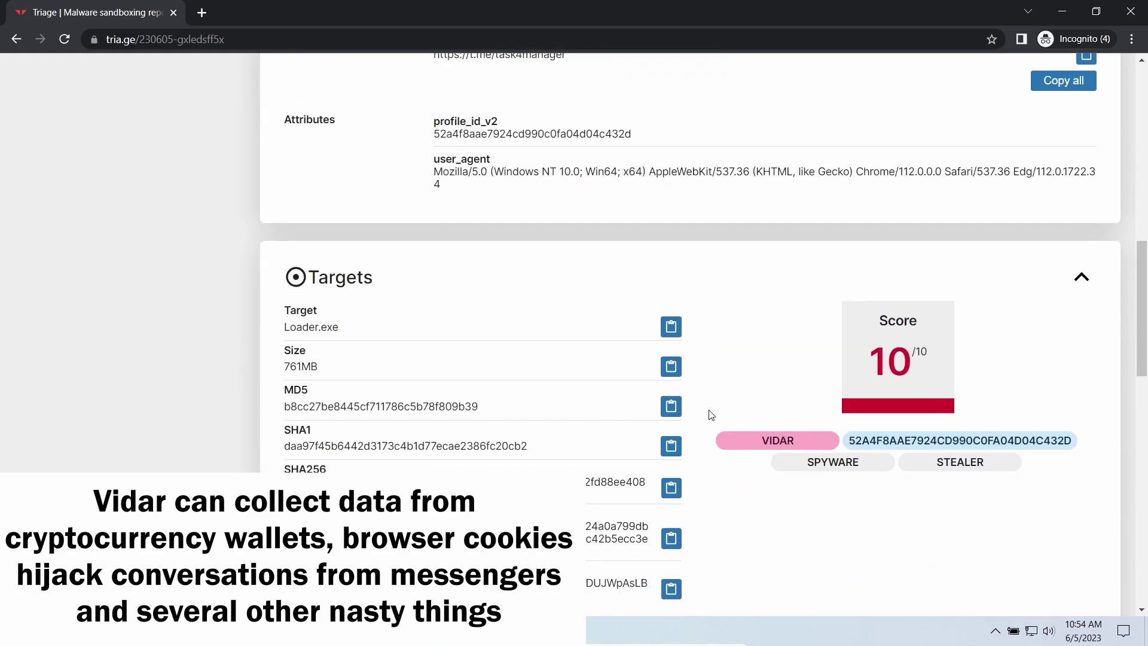
scroll(711, 412, down, 4)
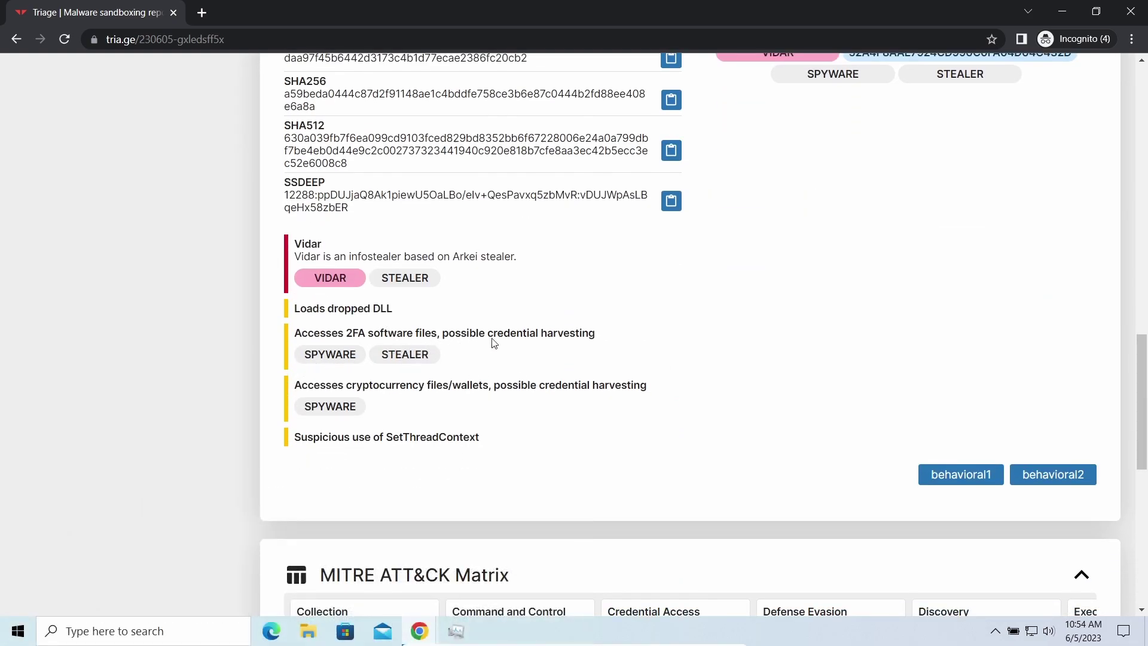
scroll(505, 422, down, 5)
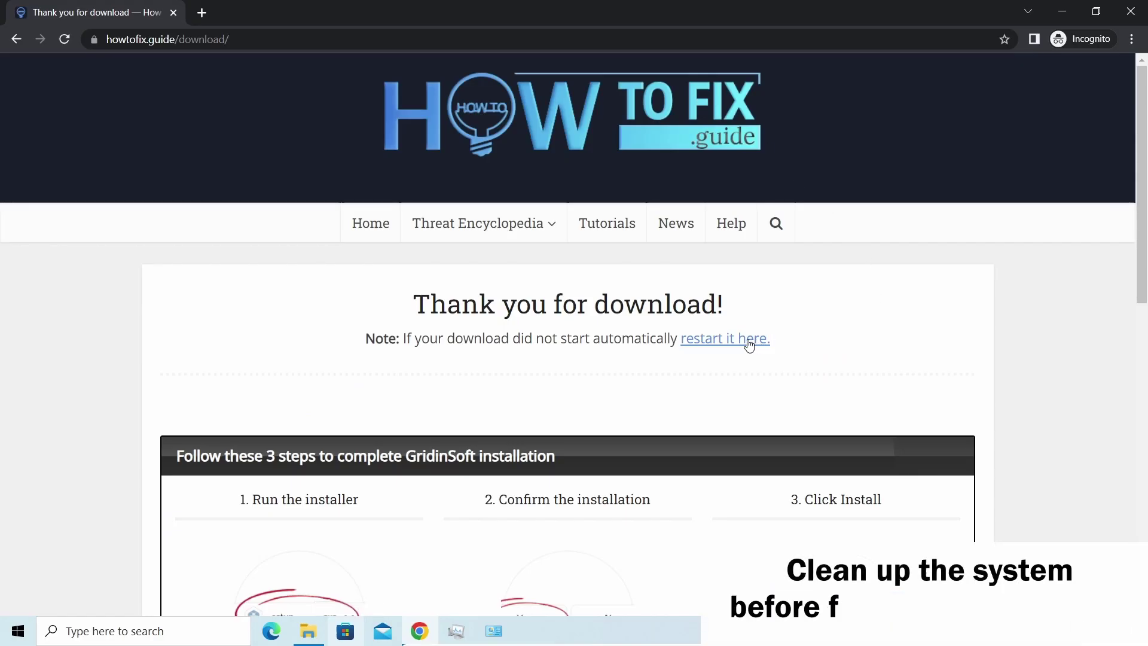
Step: Restart the setup-gridinsoft-fix.exe download, keep it past Chrome's warning, and launch it
click(745, 345)
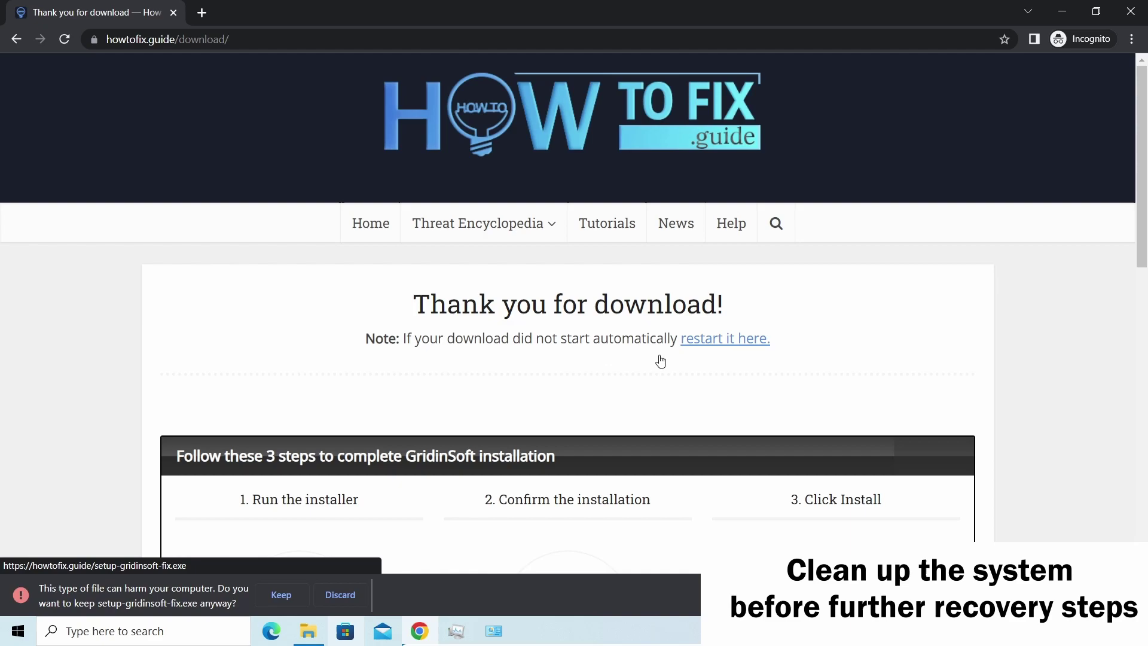
click(281, 595)
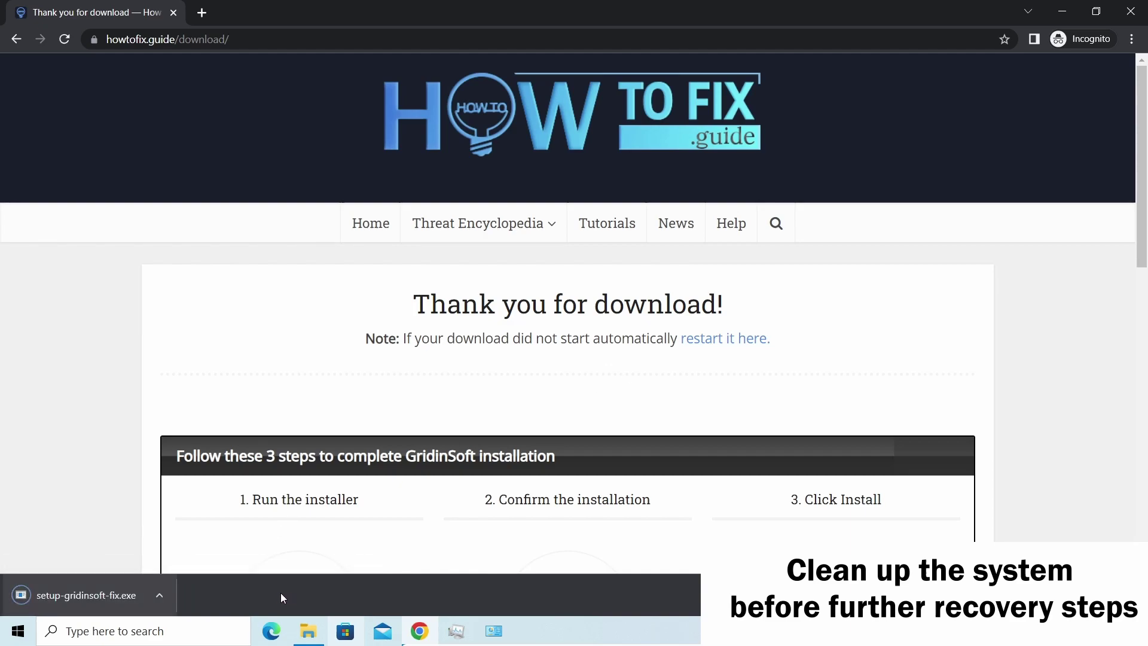
click(96, 592)
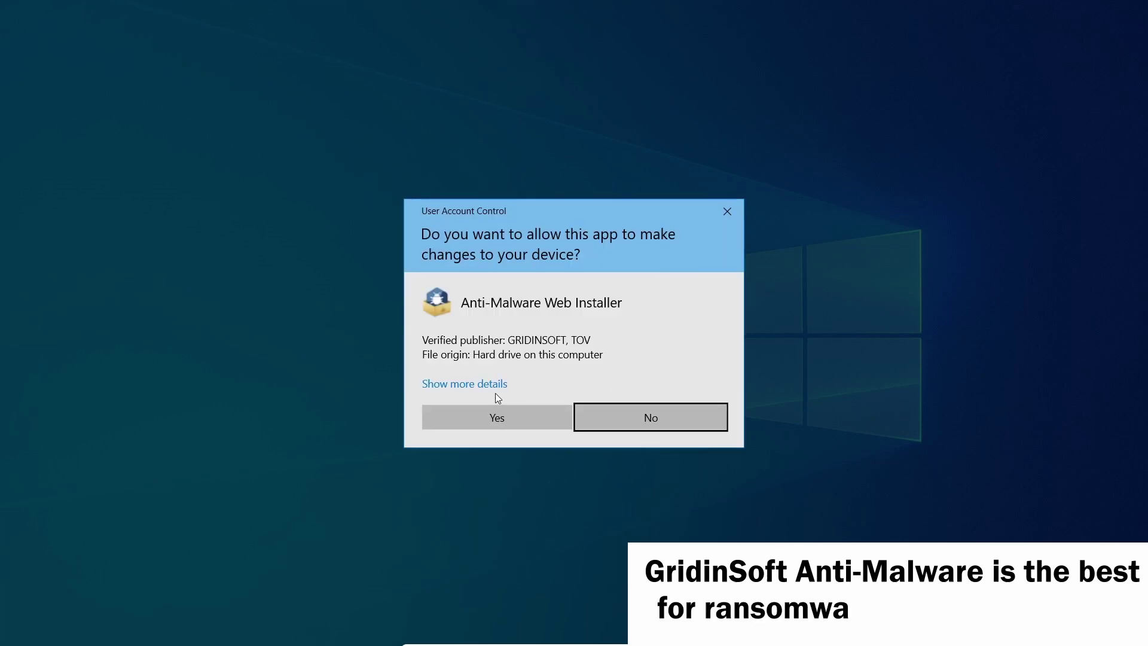
Step: Approve the User Account Control prompt and start the Anti-Malware install with INSTALL
click(493, 415)
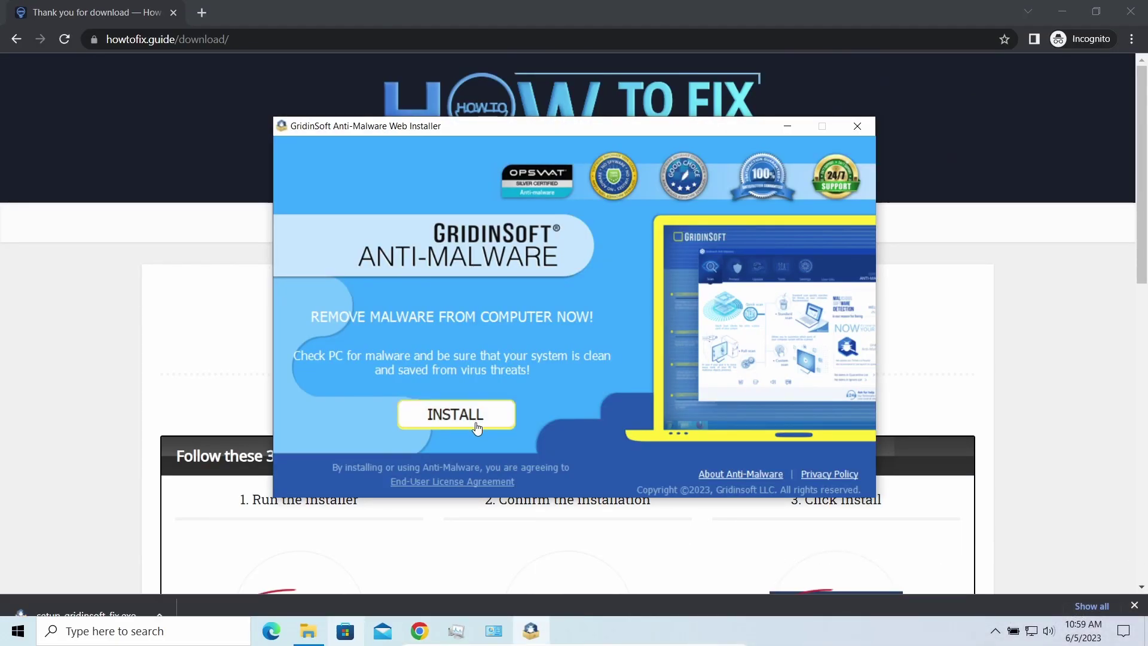
click(478, 418)
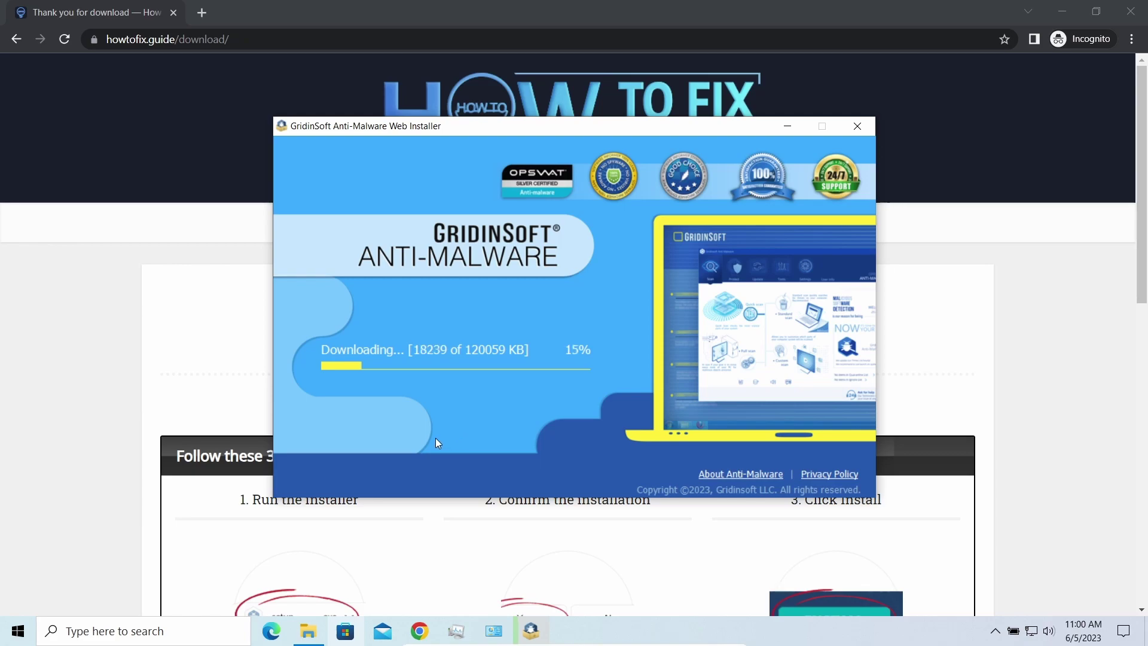
Step: Rename removal.mov.neon to removal.mov in the utils folder, accept the extension warning, and minimize the folder
click(308, 631)
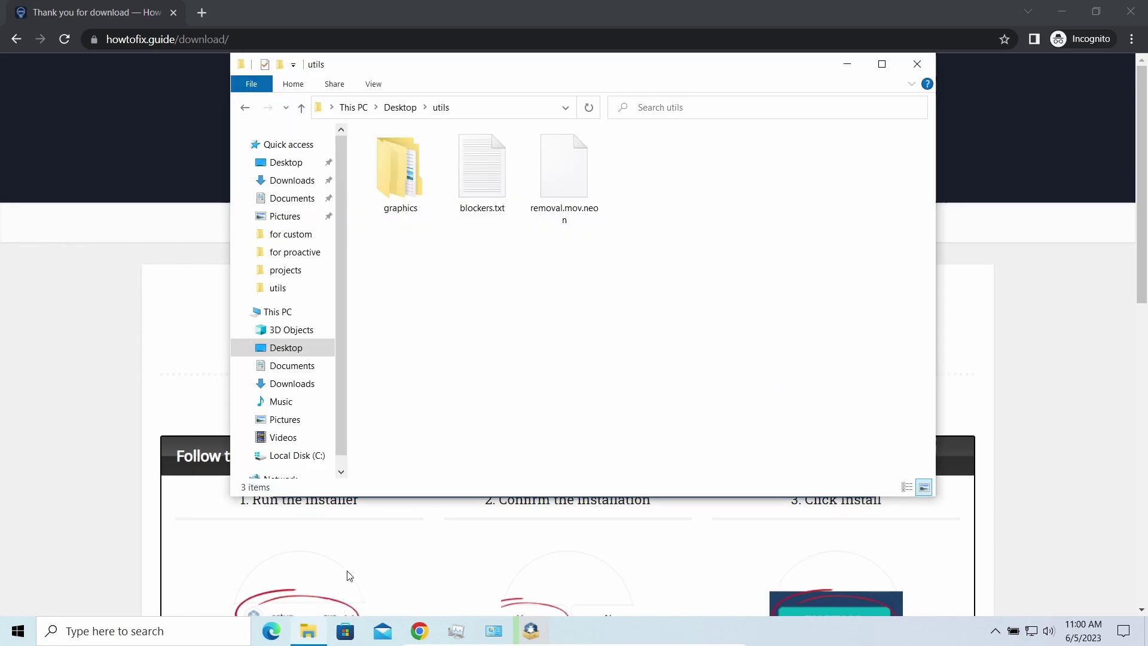
click(562, 169)
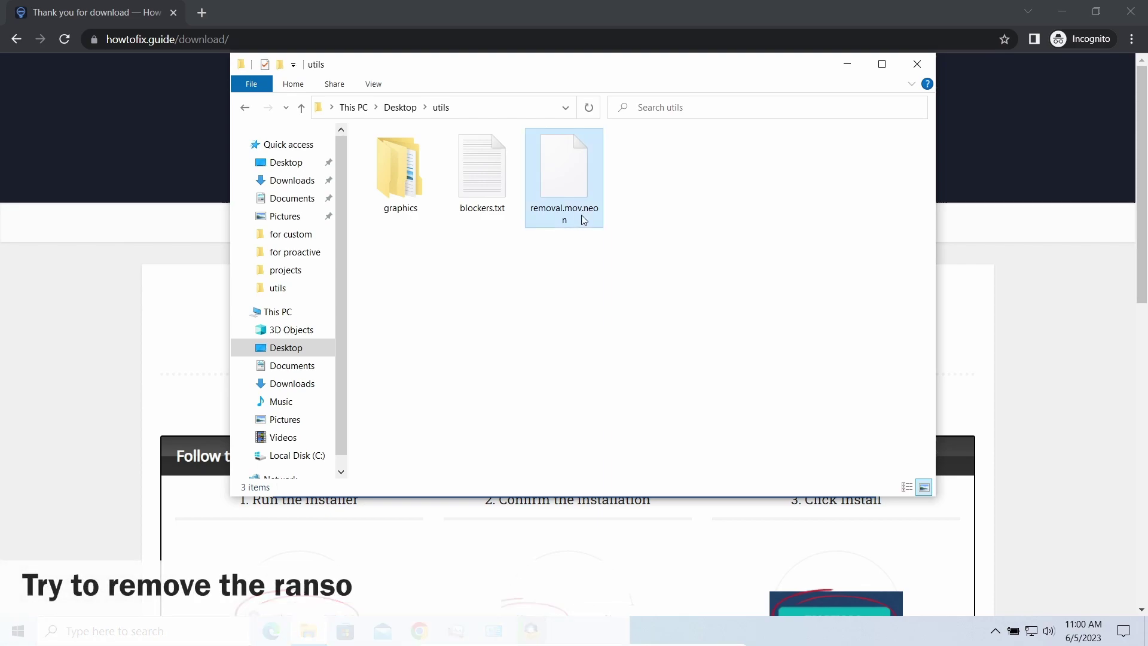
click(571, 209)
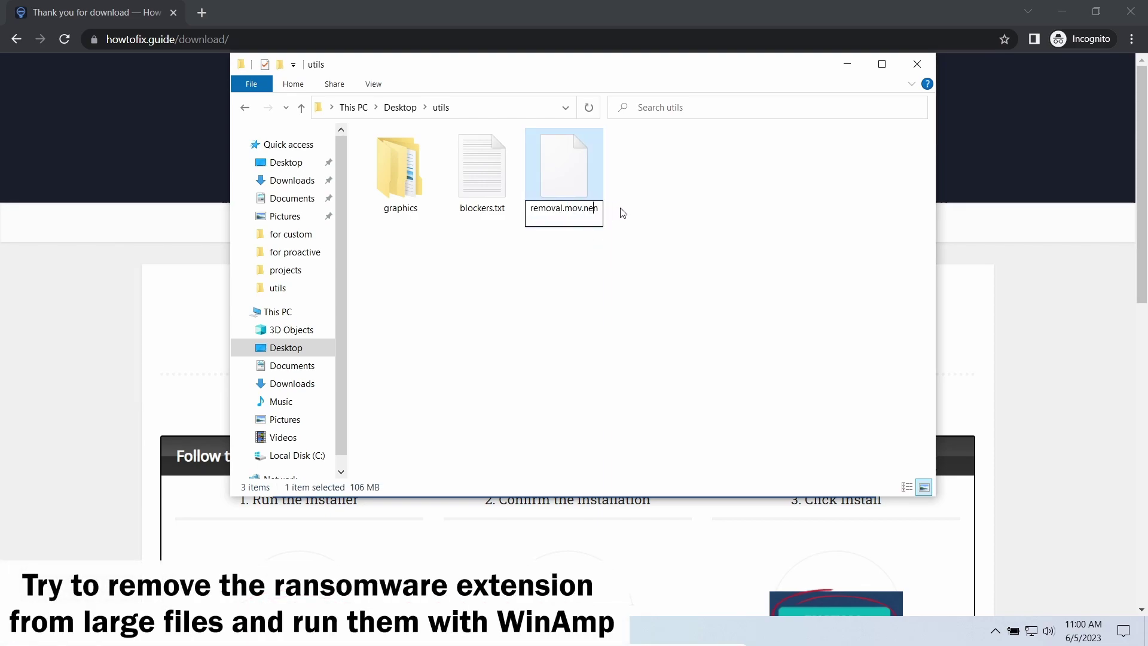
key(BackSpace)
key(BackSpace)
key(BackSpace)
key(BackSpace)
key(BackSpace)
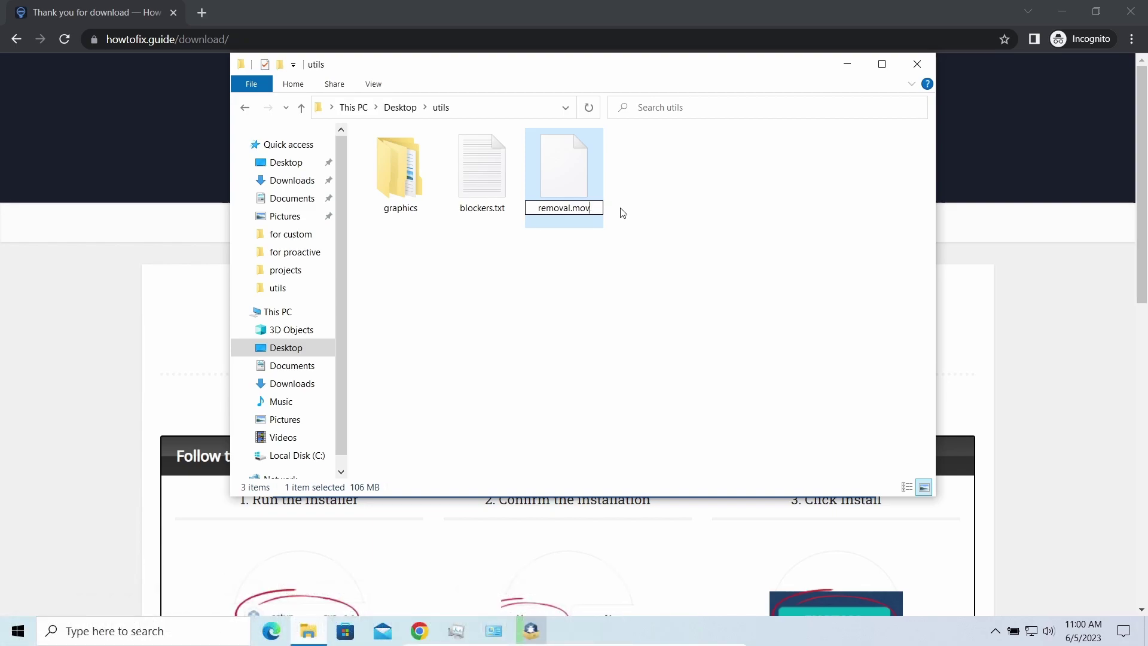
key(Return)
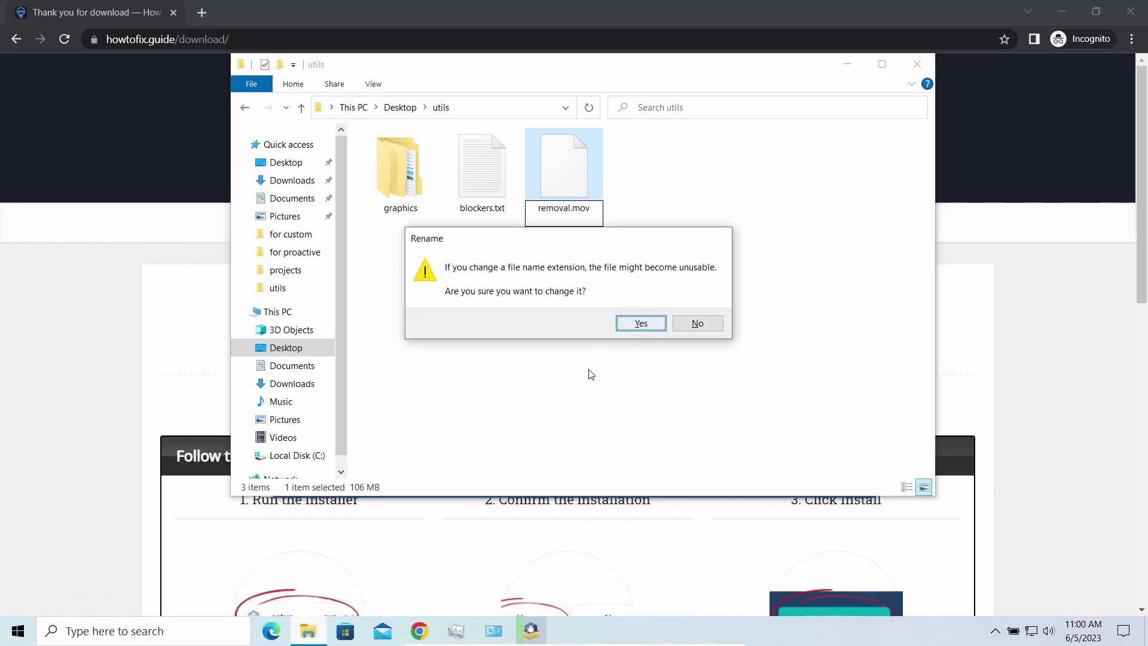
key(Return)
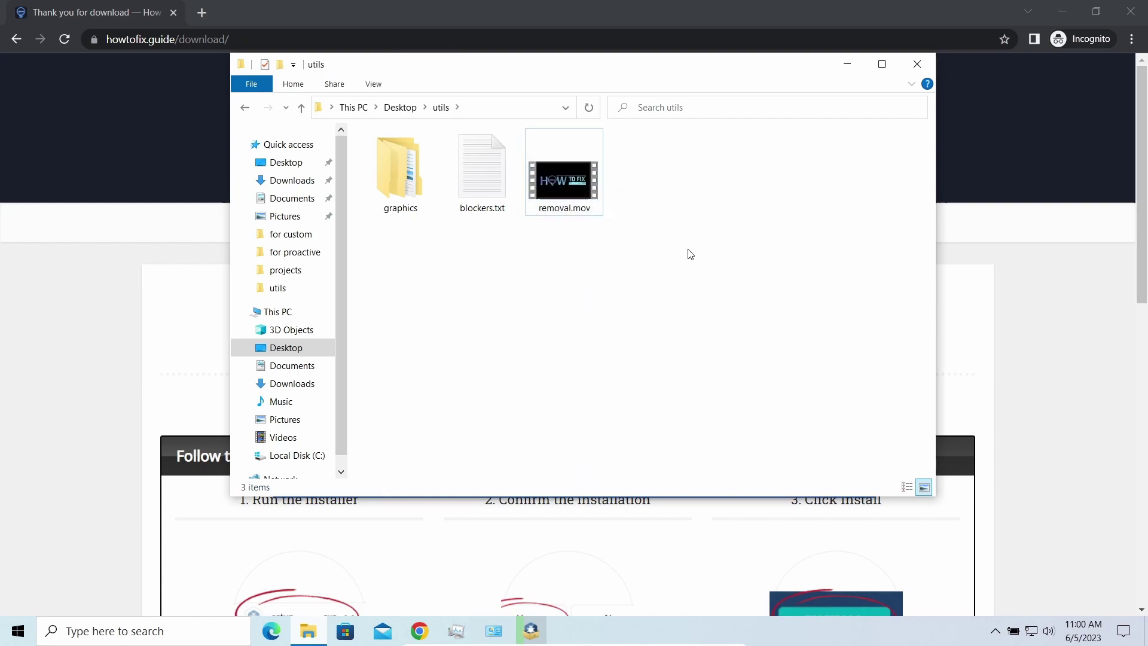
click(848, 64)
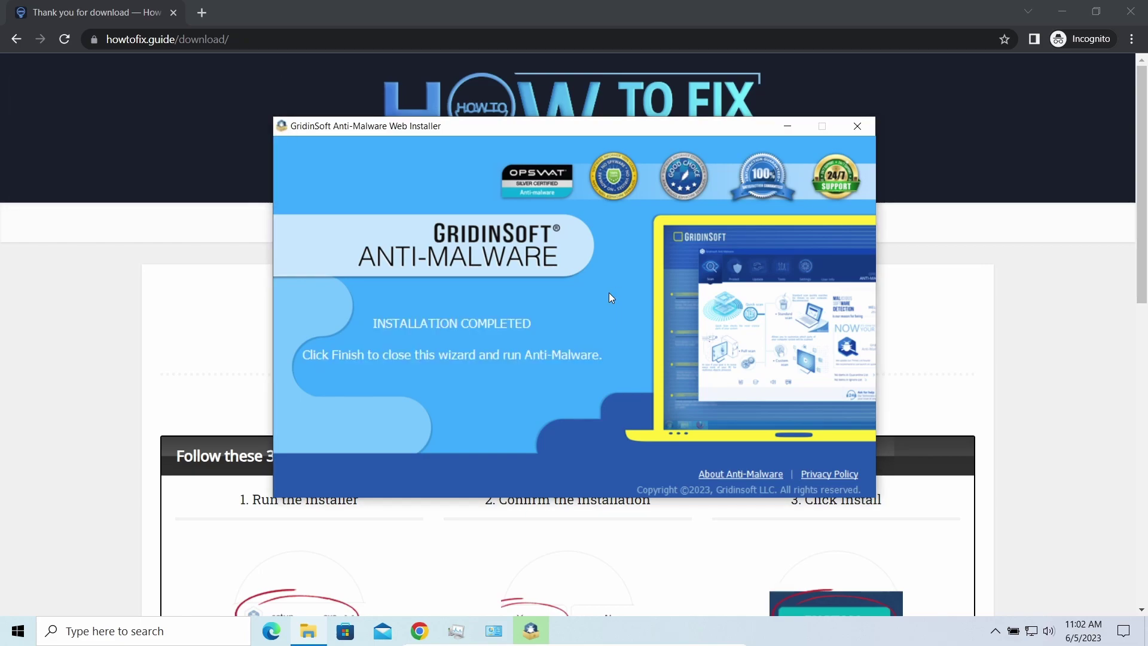
Step: Click FINISH after INSTALLATION COMPLETED to launch GridinSoft Anti-Malware 4.2.79
click(456, 414)
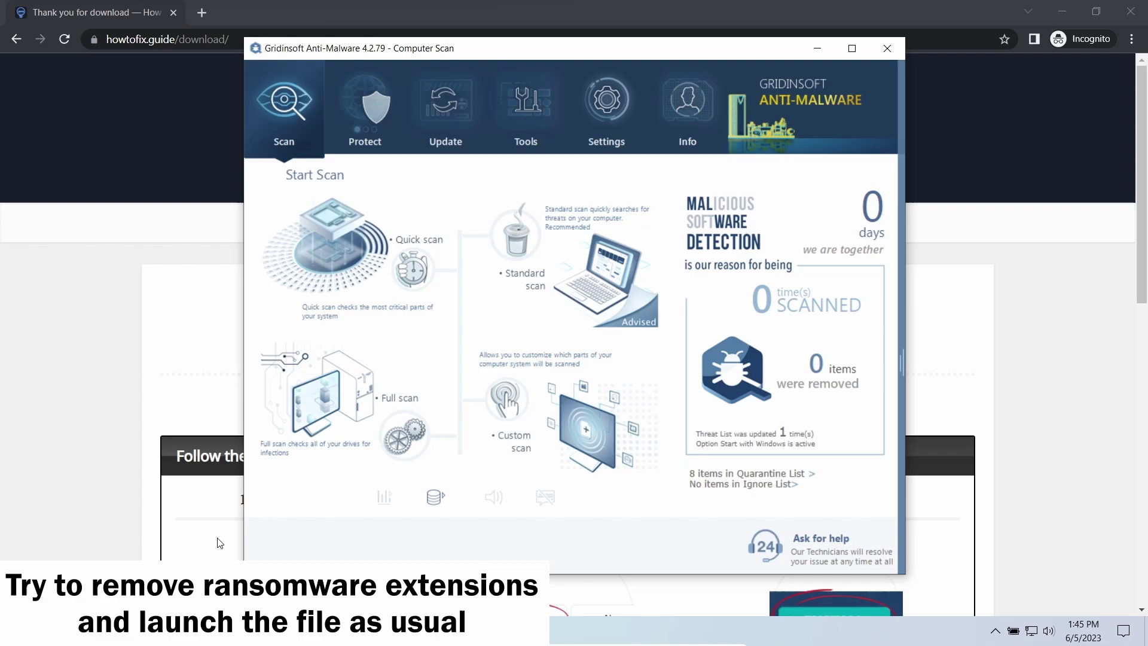
Step: Run a Full scan of all drives until it reports 10 threats, including RedLine, CoinMiner and Gandcrab
click(340, 397)
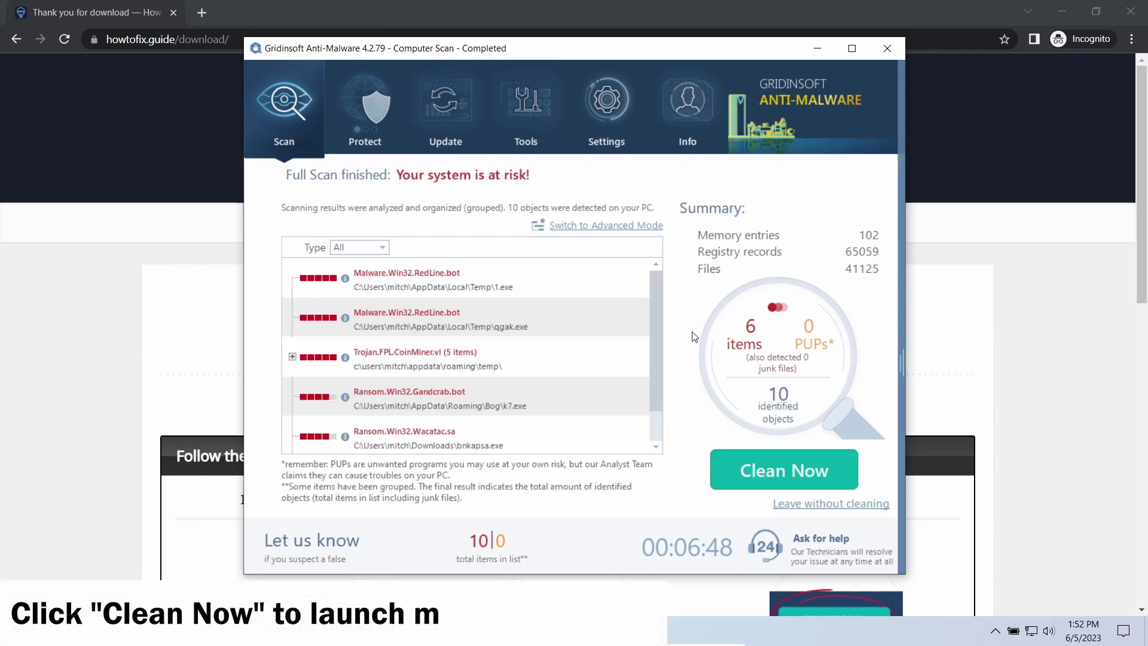
Step: Clean all 10 detected threats and return to the start screen showing 10 items removed
click(725, 488)
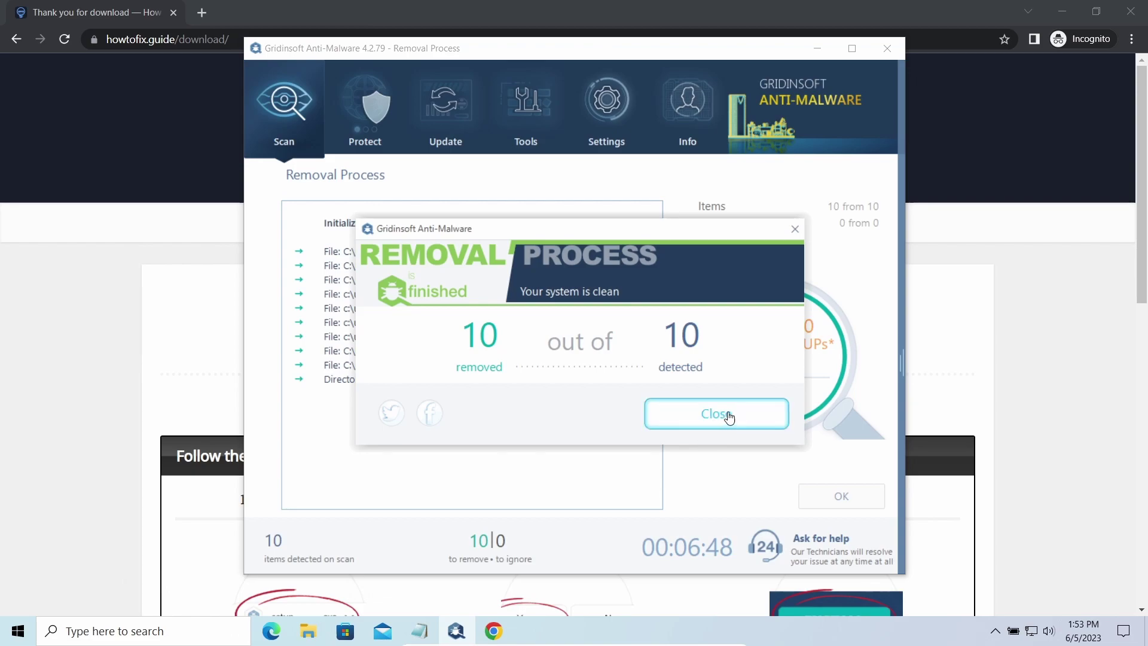
click(725, 415)
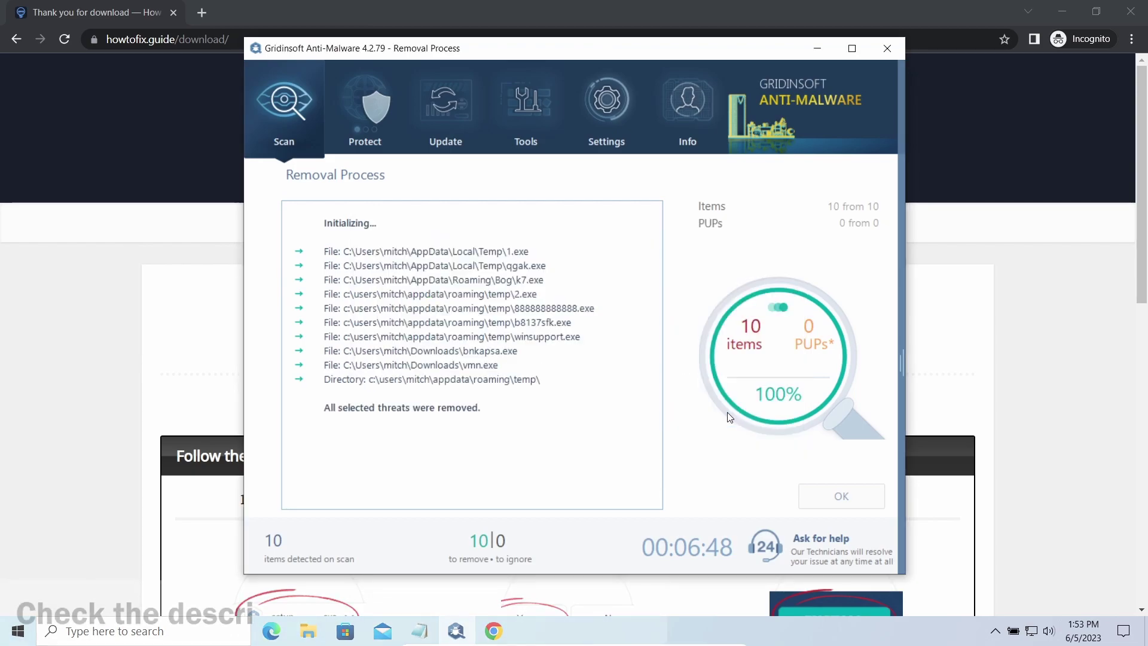
click(823, 493)
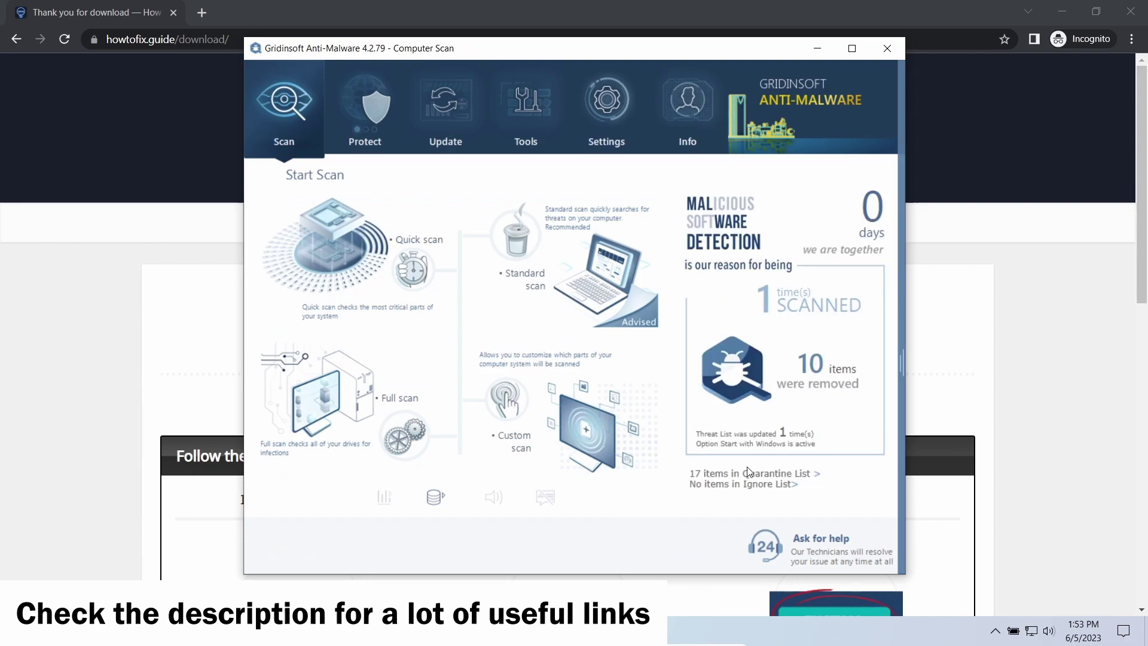